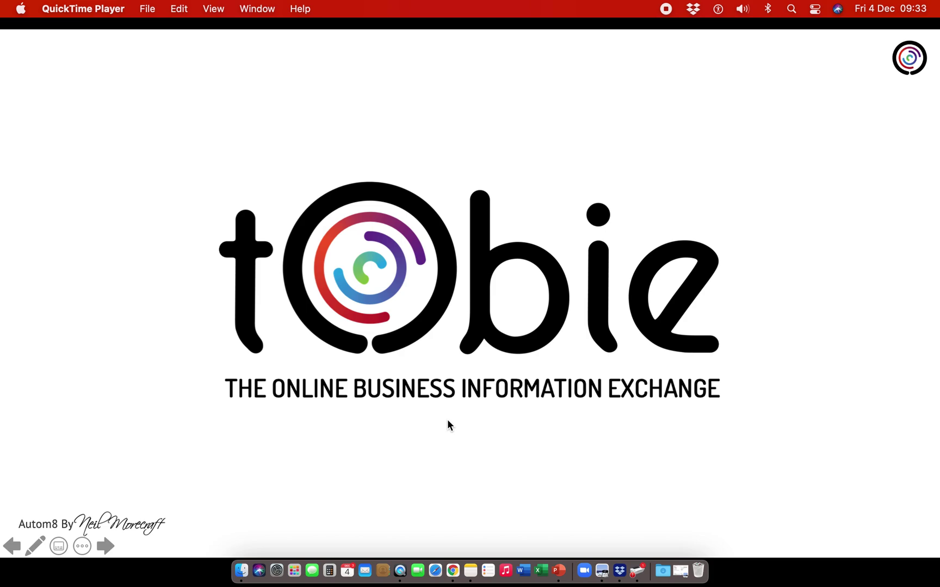
Advance the slideshow to the agenda slide and switch to Google Chrome
left_click(108, 547)
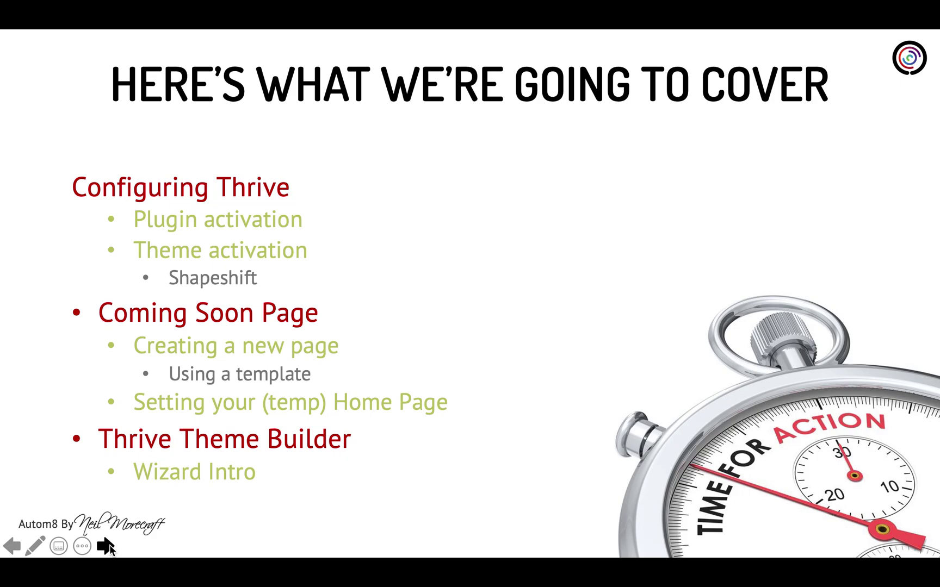
key("ctrl+Up")
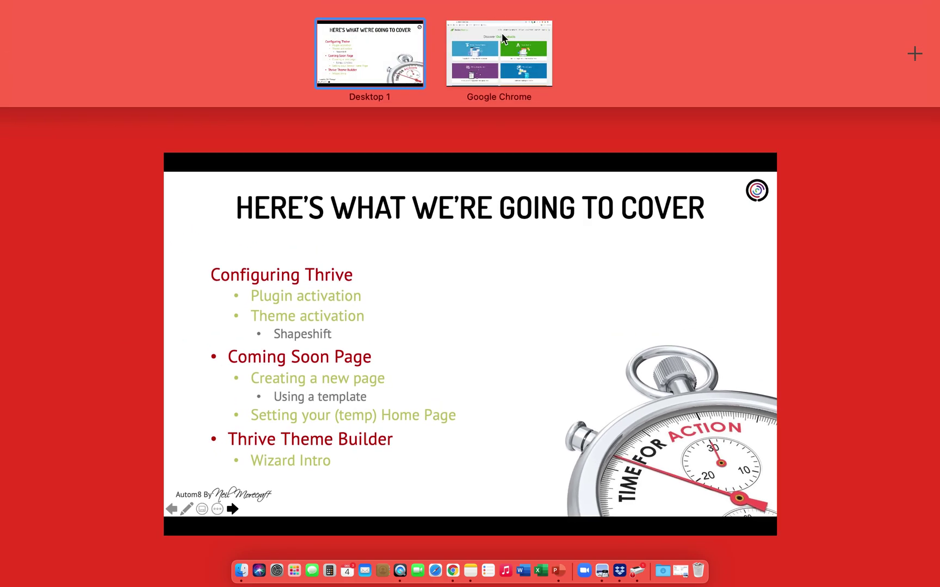
left_click(501, 32)
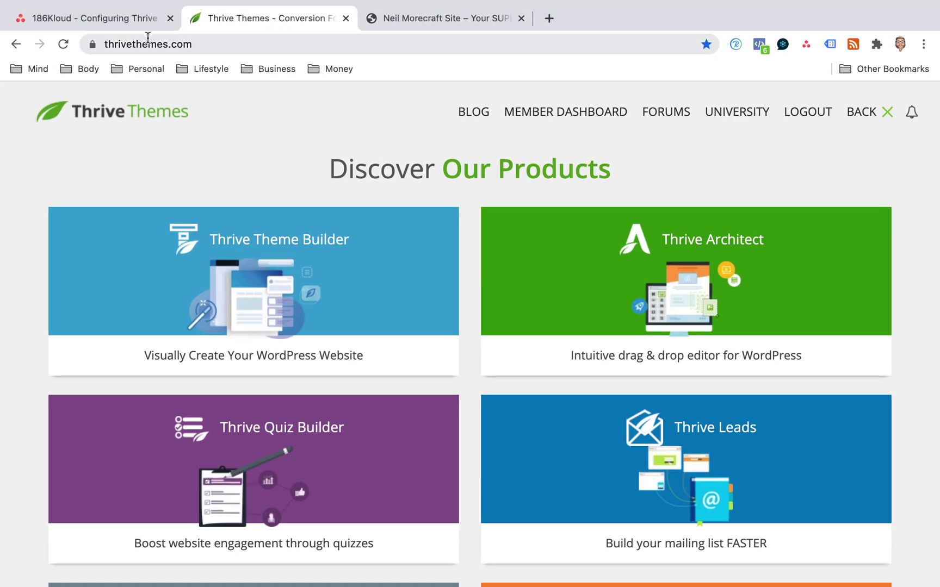
Review the description and subtasks of the Configuring Thrive task in the 186Kloud Asana project
left_click(117, 20)
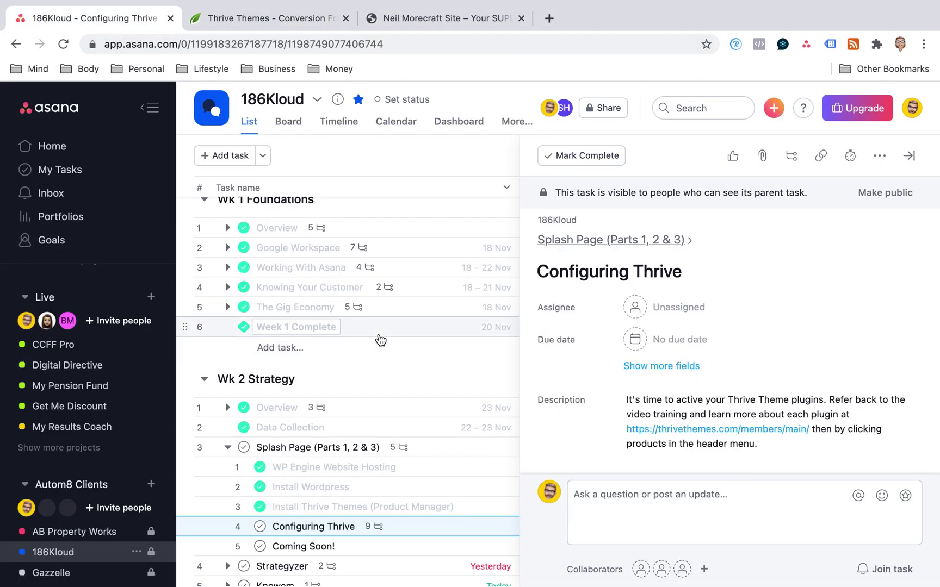
scroll(380, 338, "down", 3)
scroll(379, 338, "down", 2)
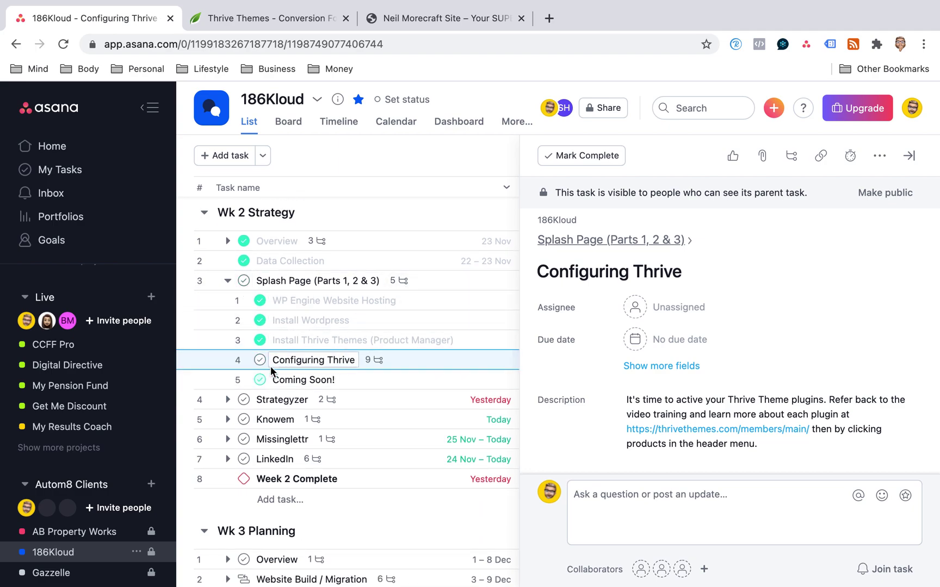
scroll(720, 278, "down", 3)
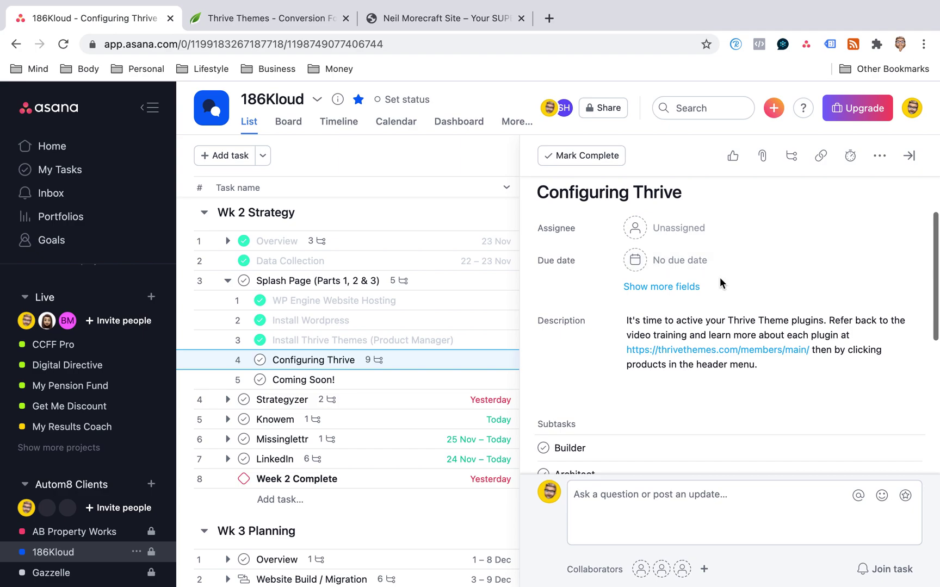
scroll(621, 351, "down", 2)
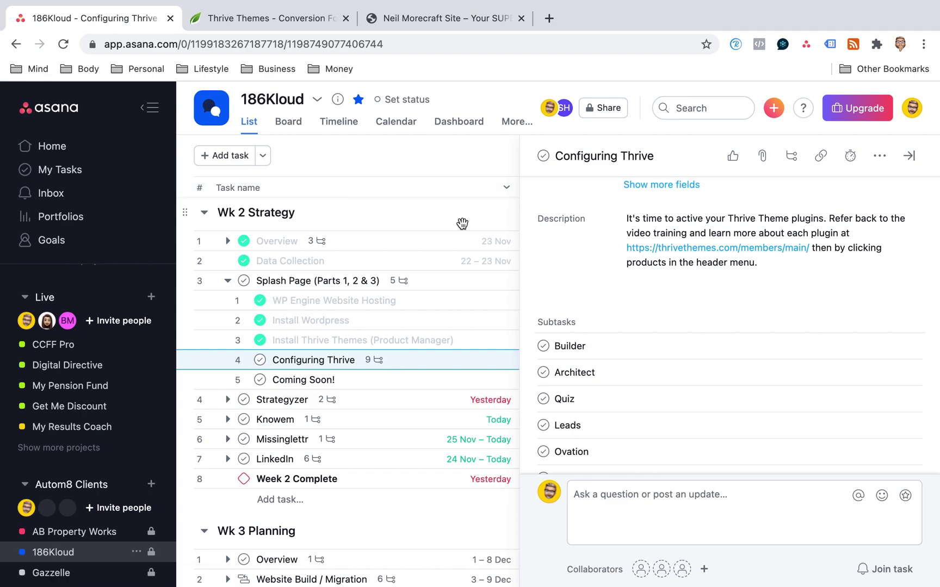
scroll(579, 329, "down", 3)
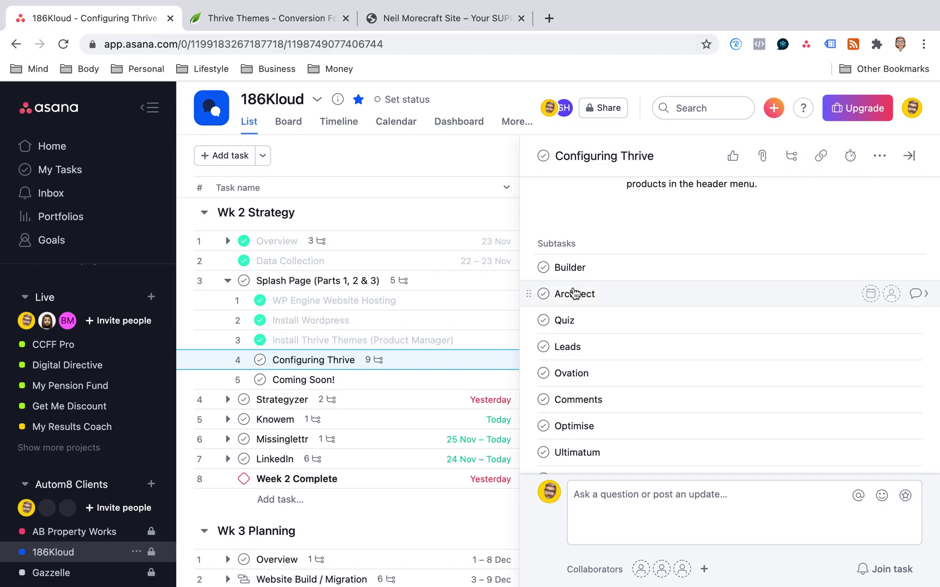
Reload thrivethemes.com and look through the full range of plugins in its Our Products overview
left_click(291, 22)
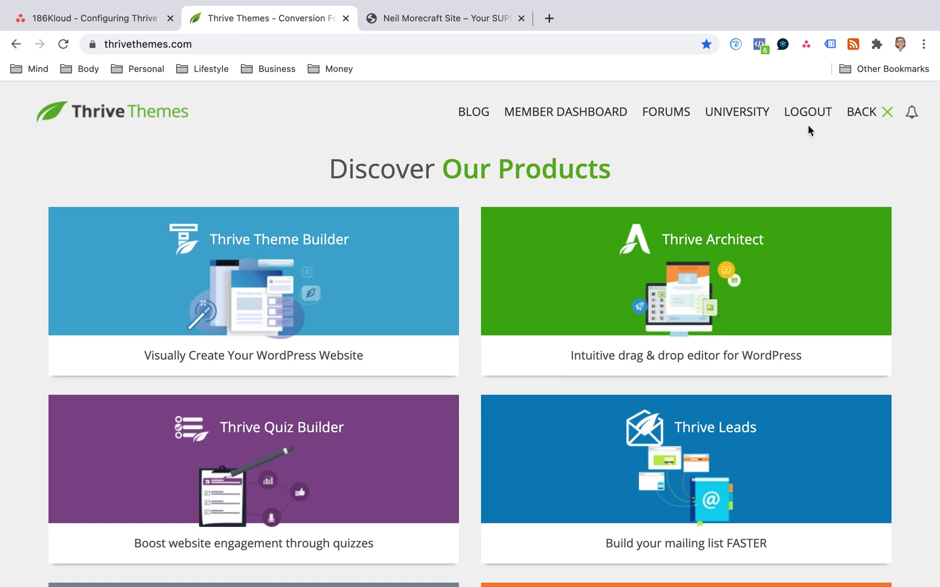
left_click(639, 49)
key("Return")
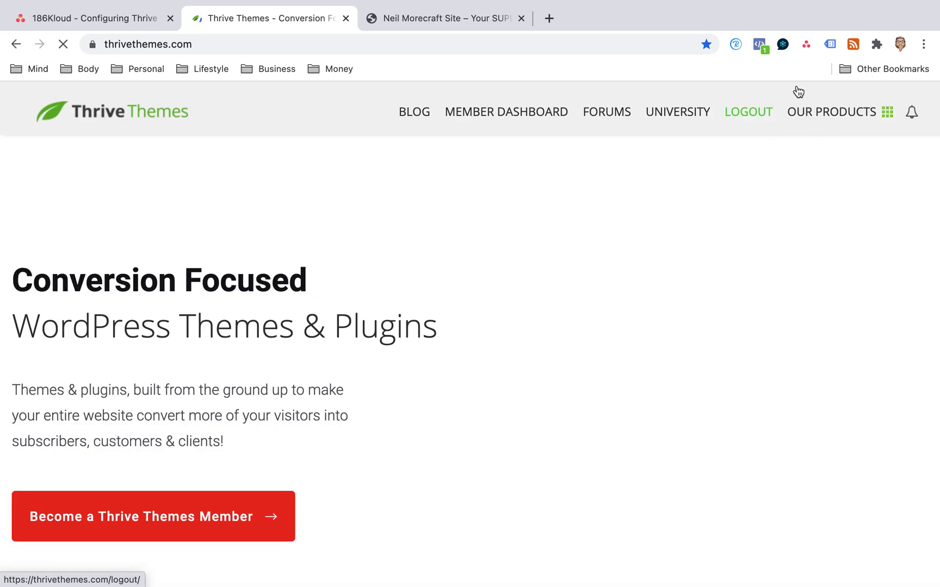
left_click(820, 117)
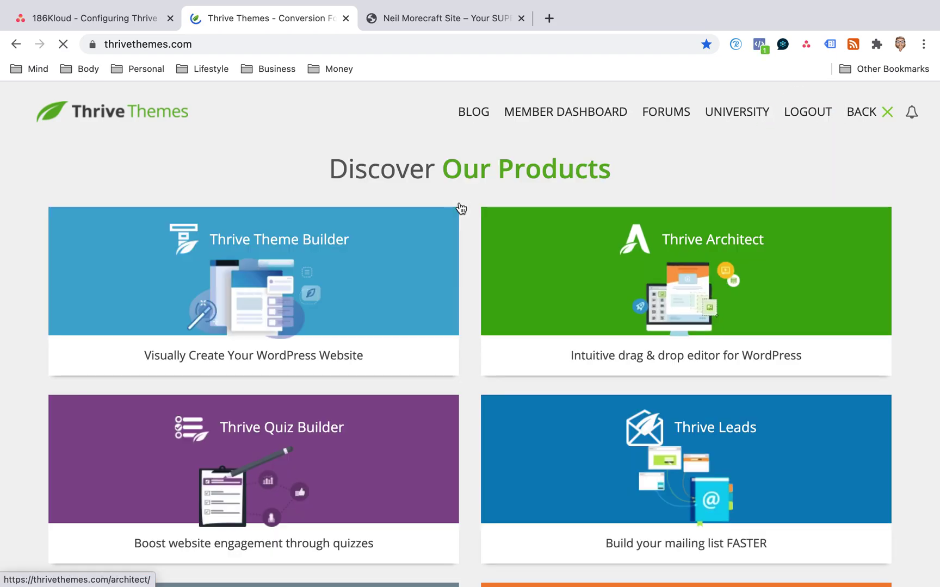
scroll(422, 204, "down", 2)
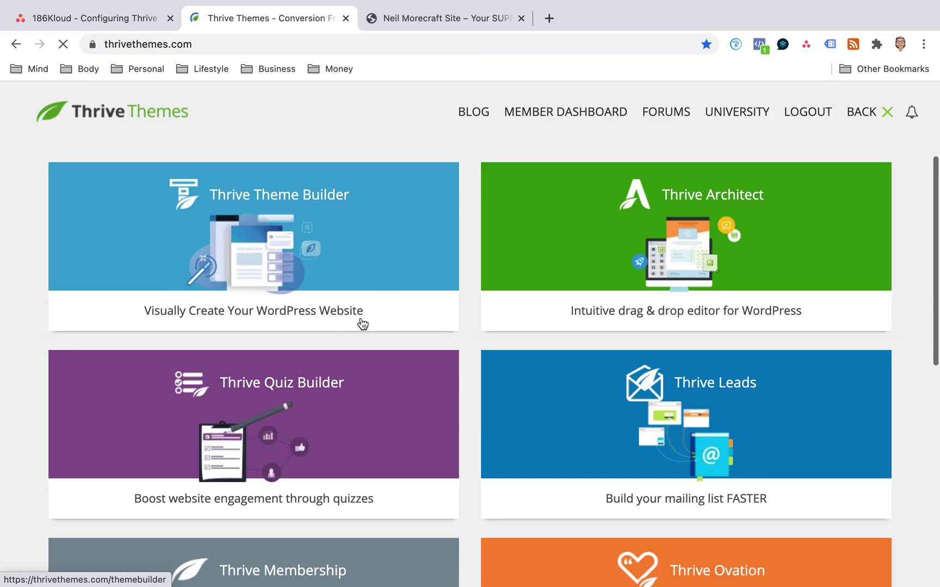
scroll(447, 388, "down", 3)
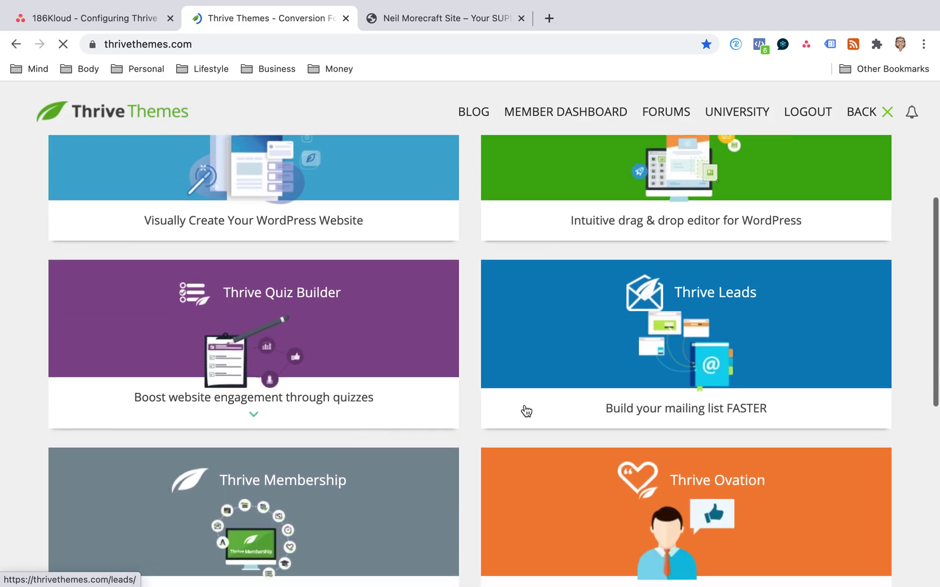
scroll(526, 410, "down", 5)
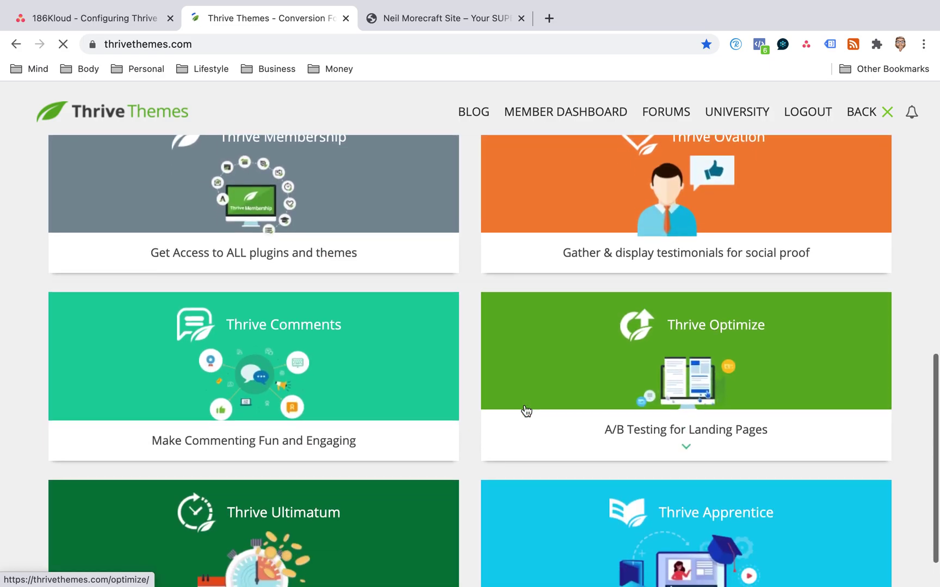
scroll(525, 411, "up", 9)
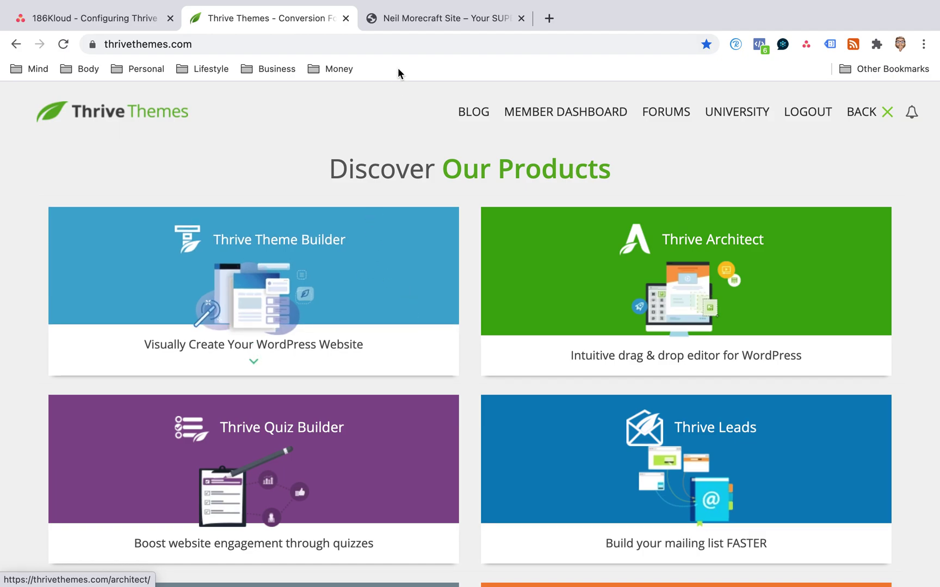
Look over the default home page of the site at a186kloud.wpengine.com
left_click(402, 22)
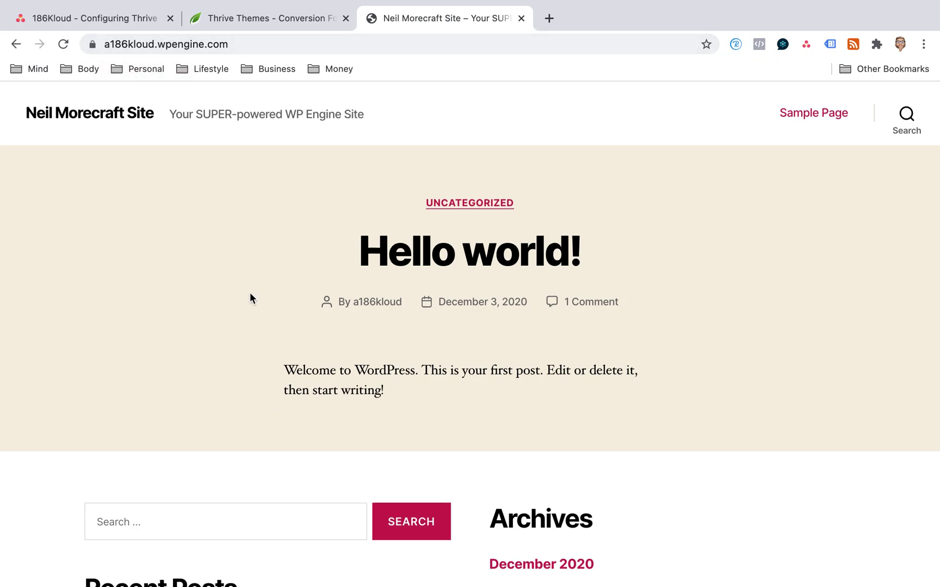
scroll(249, 294, "down", 6)
scroll(249, 293, "up", 6)
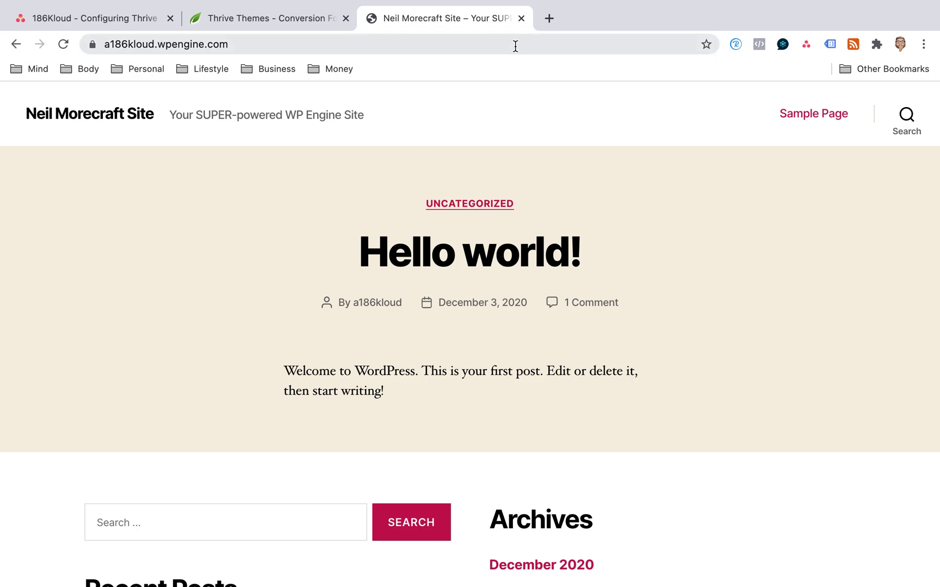
Open unifiedcommunications.technology in a new browser tab and compare it with the a186kloud.wpengine.com site
left_click(549, 18)
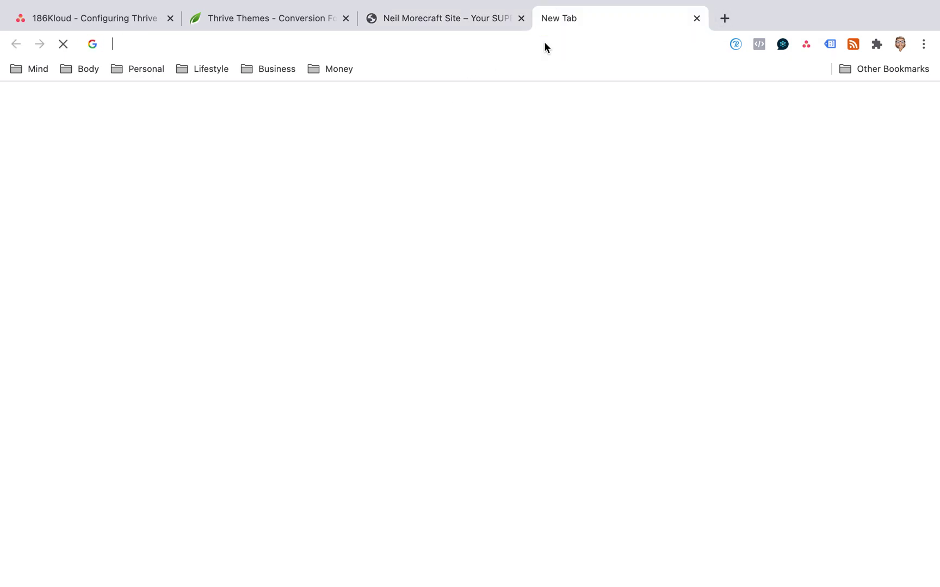
left_click(545, 40)
type("unifiedcommunications.technology")
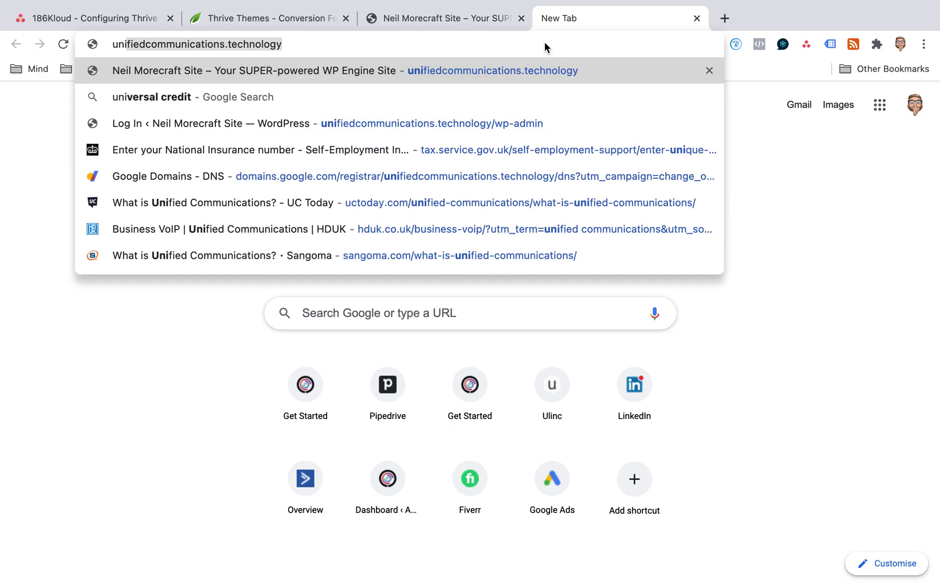
key("Right")
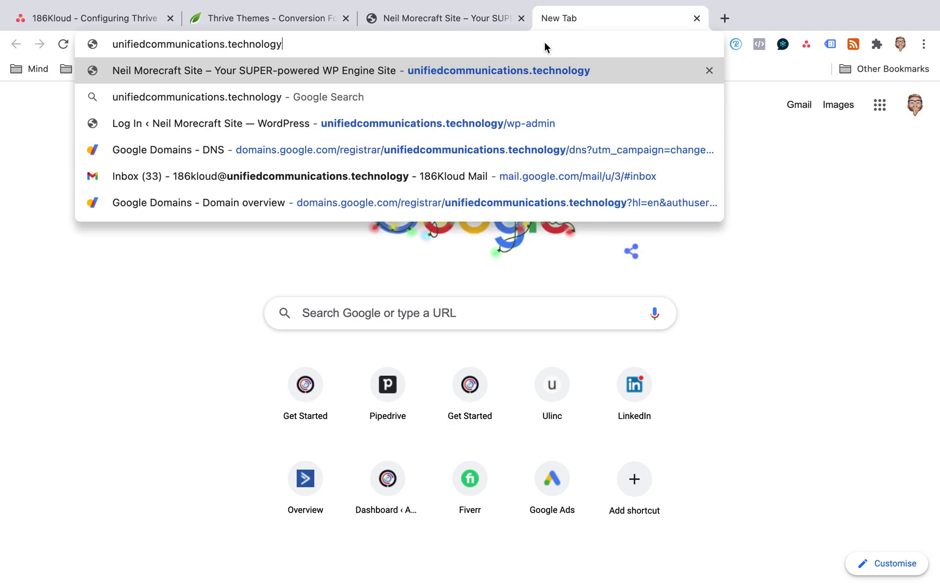
key("Return")
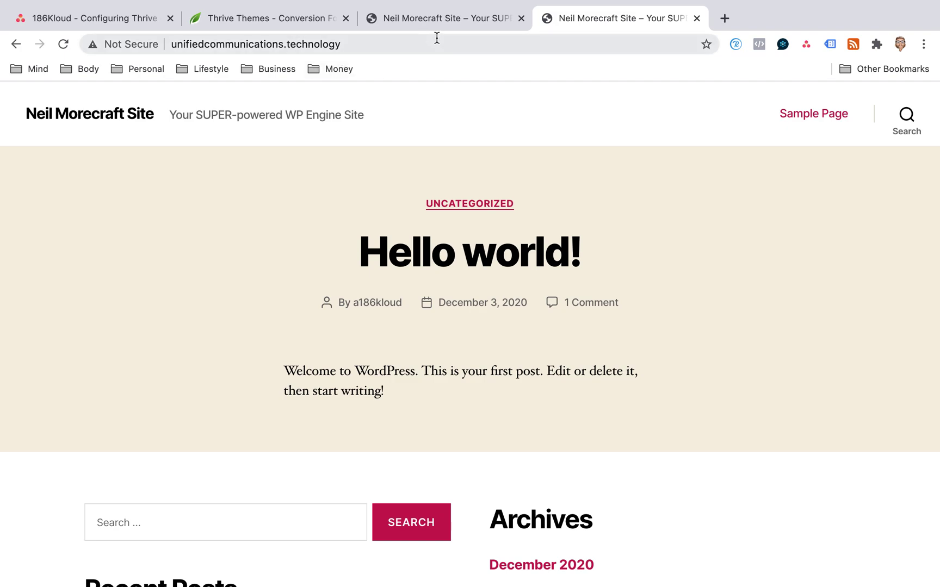
left_click(445, 18)
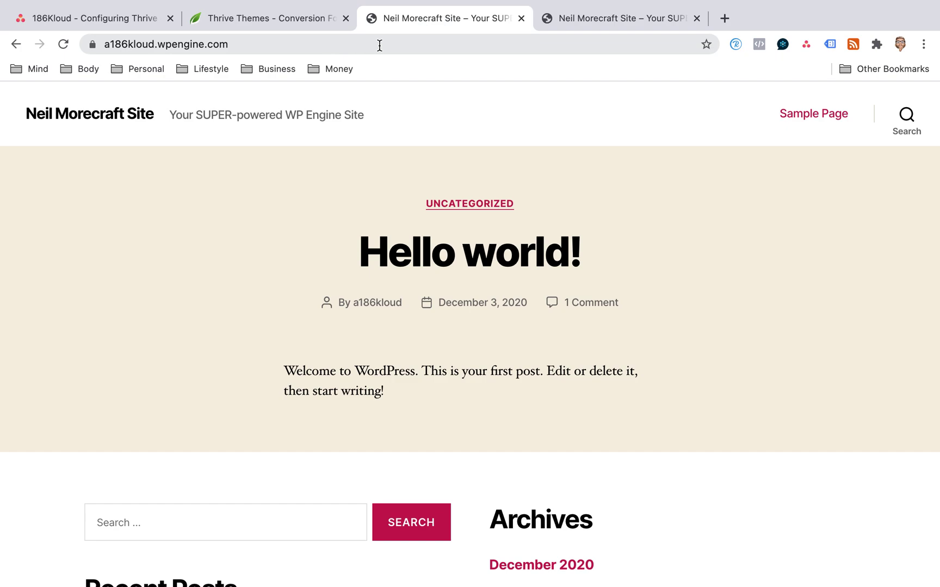
left_click(577, 18)
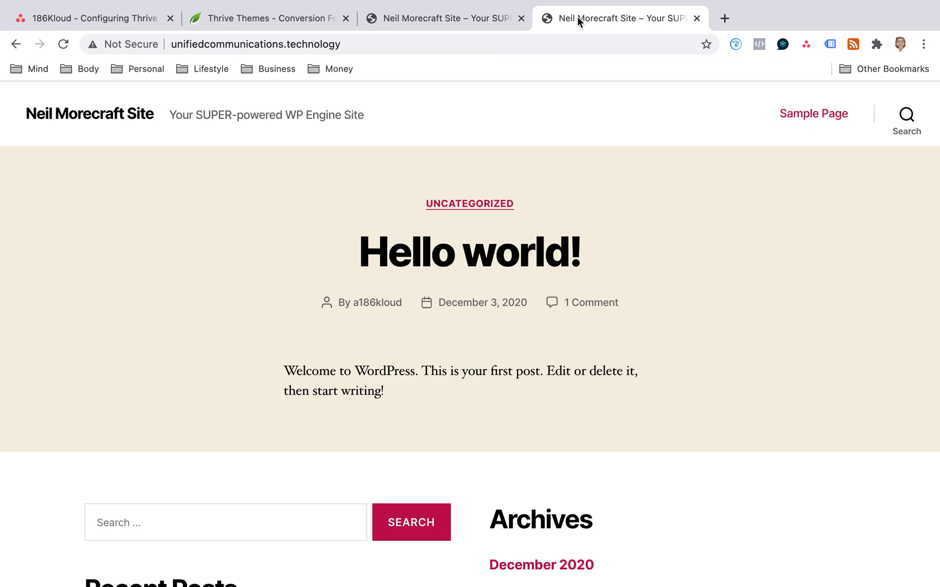
Log in to the WordPress admin at unifiedcommunications.technology/wp-admin with the prefilled credentials
left_click(446, 44)
type("wp-admin")
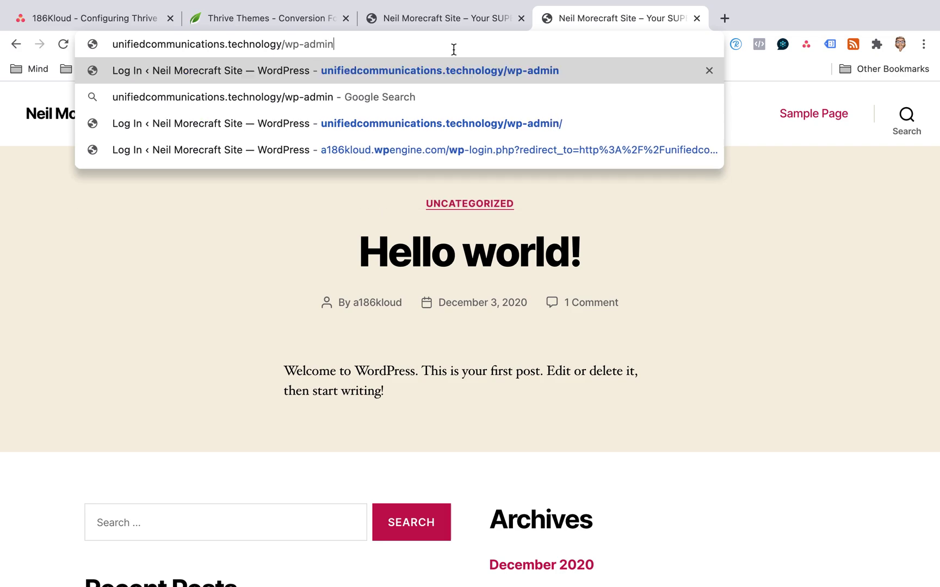
key("Return")
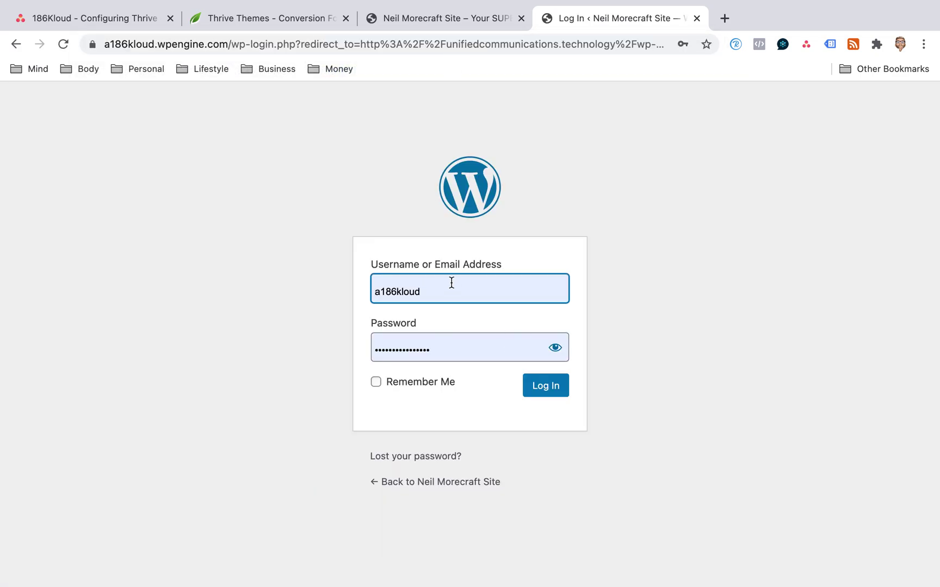
left_click(546, 386)
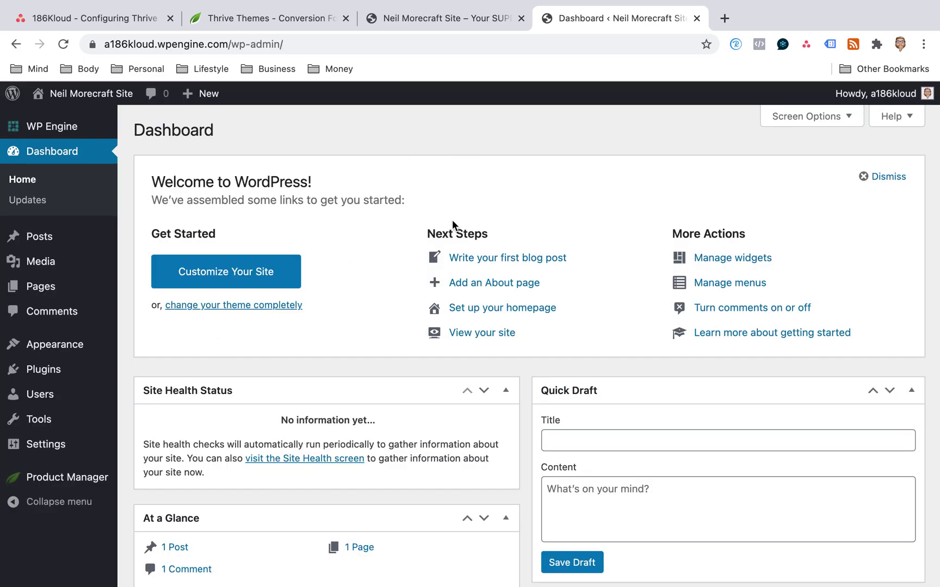
Dismiss the Welcome panel and collapse the At a Glance, Activity, WP Engine has your back, Quick Draft, and WordPress Events and News boxes
left_click(864, 180)
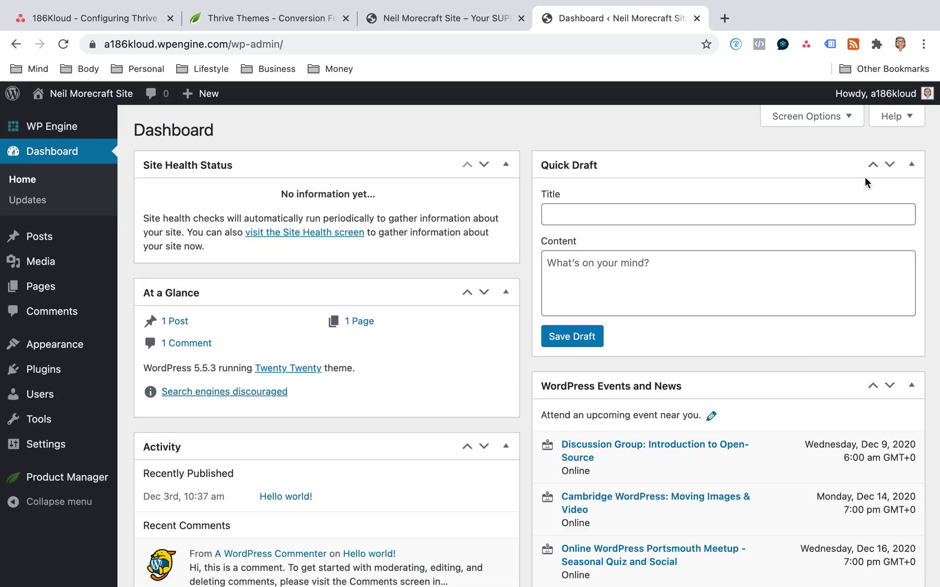
left_click(506, 168)
left_click(506, 169)
left_click(505, 292)
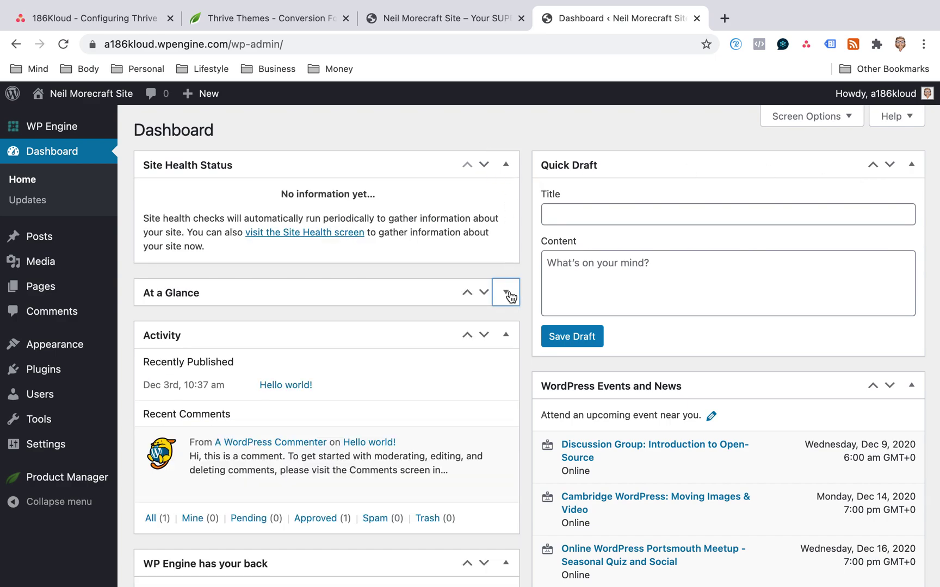
left_click(506, 336)
left_click(505, 377)
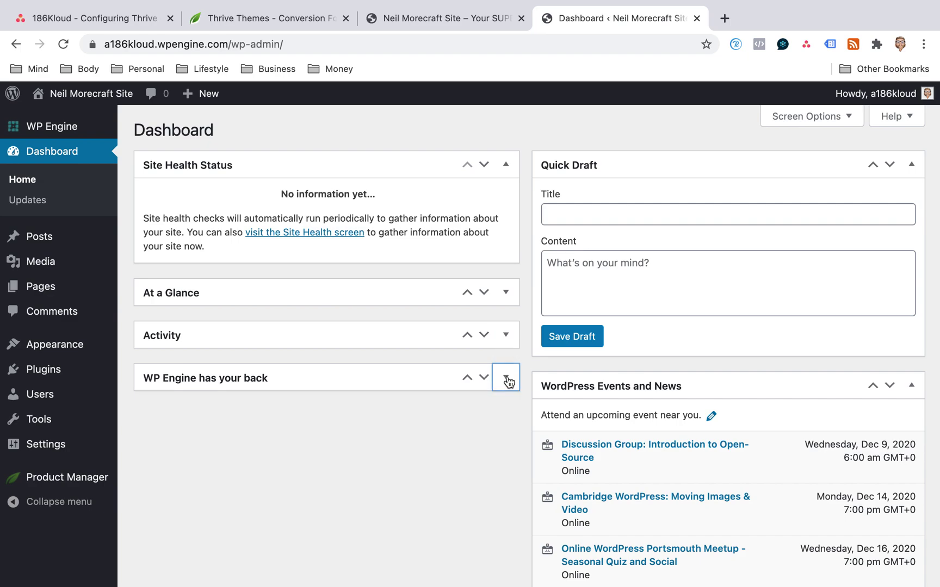
left_click(915, 170)
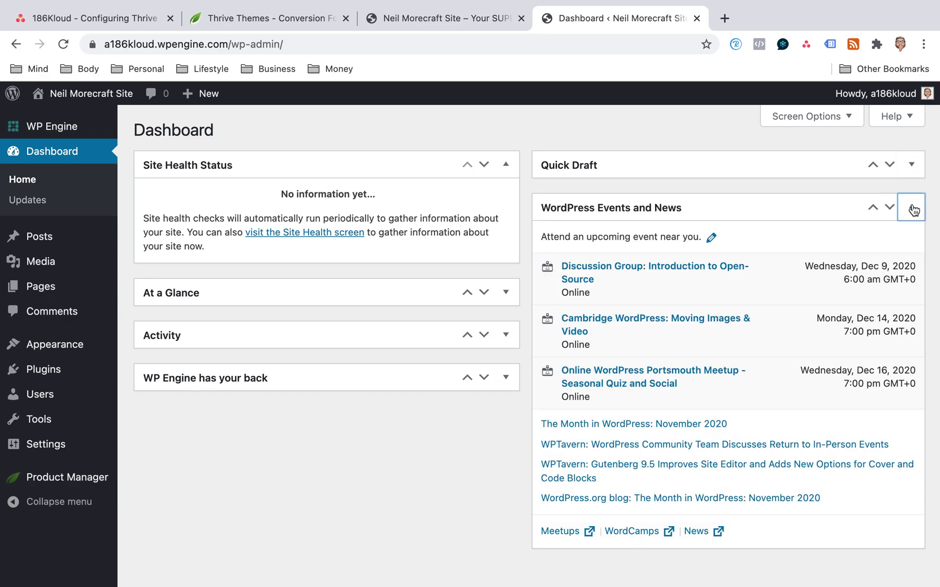
left_click(912, 207)
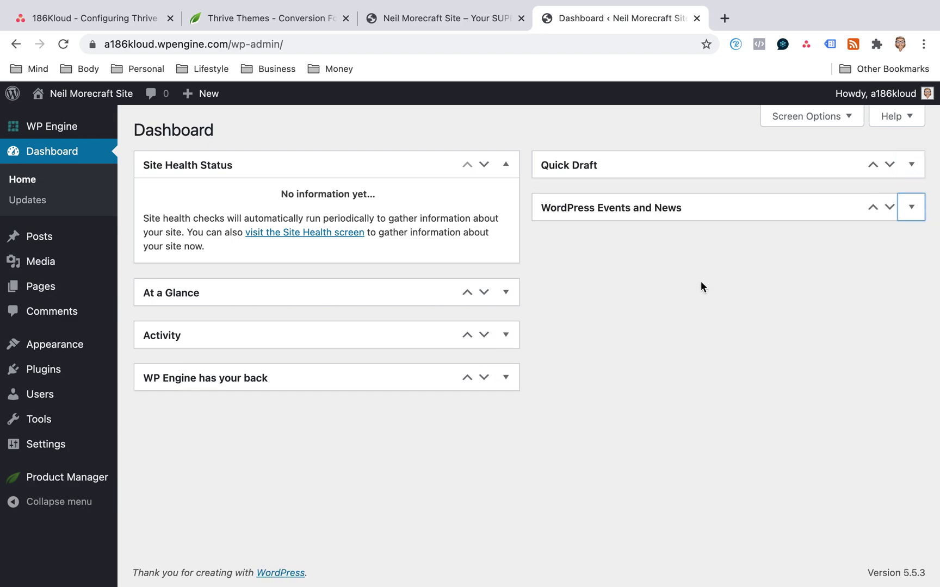
Hide the Site Health Status, At a Glance, Activity, WP Engine has your back, Quick Draft, and WordPress Events and News boxes from the Dashboard
left_click(841, 117)
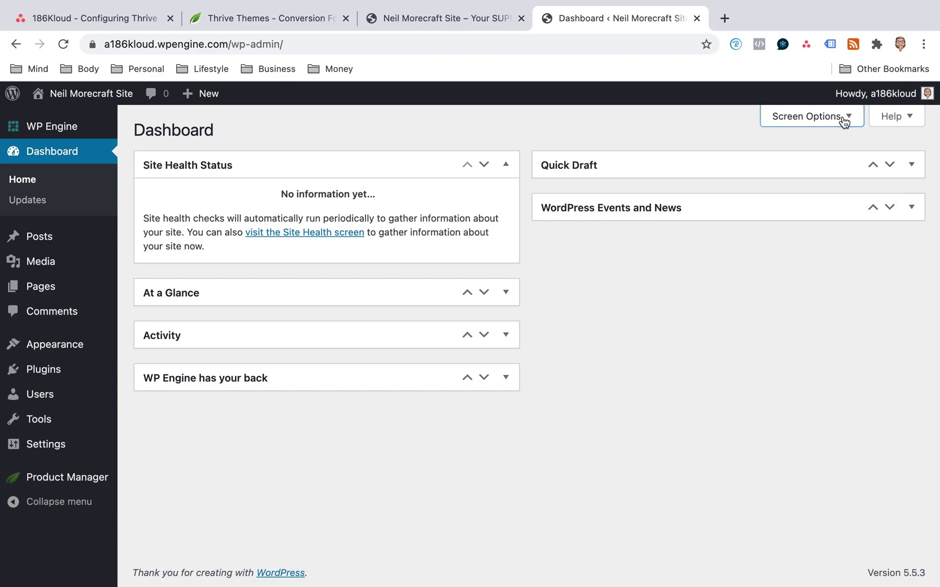
left_click(154, 147)
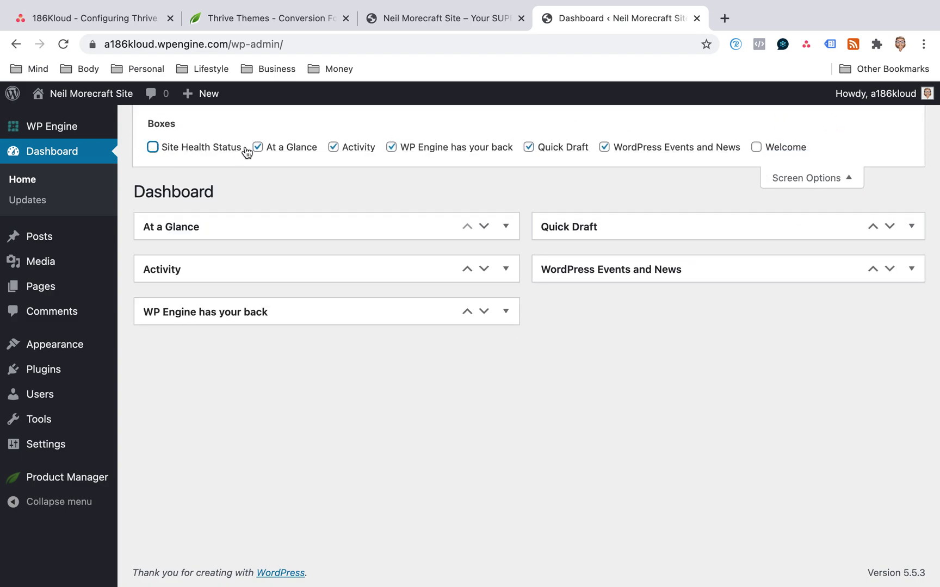
left_click(258, 148)
left_click(333, 148)
left_click(391, 148)
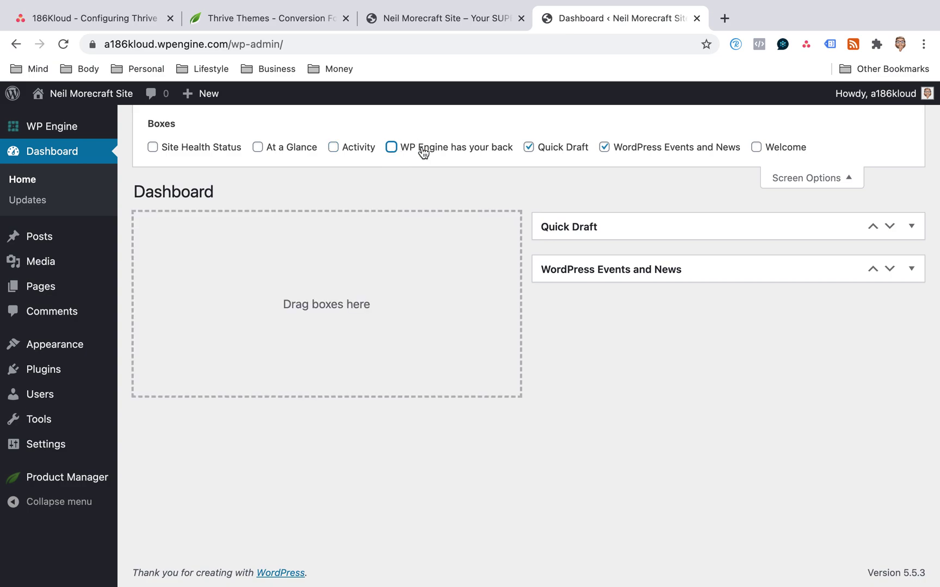
left_click(532, 150)
left_click(604, 149)
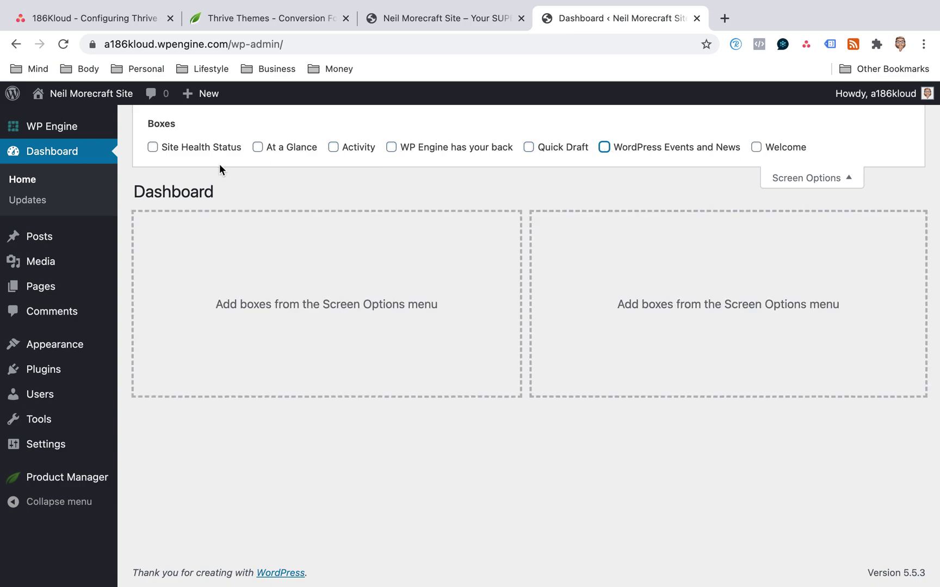
Show the Site Health Status box on the Dashboard again and close the Screen Options
left_click(152, 147)
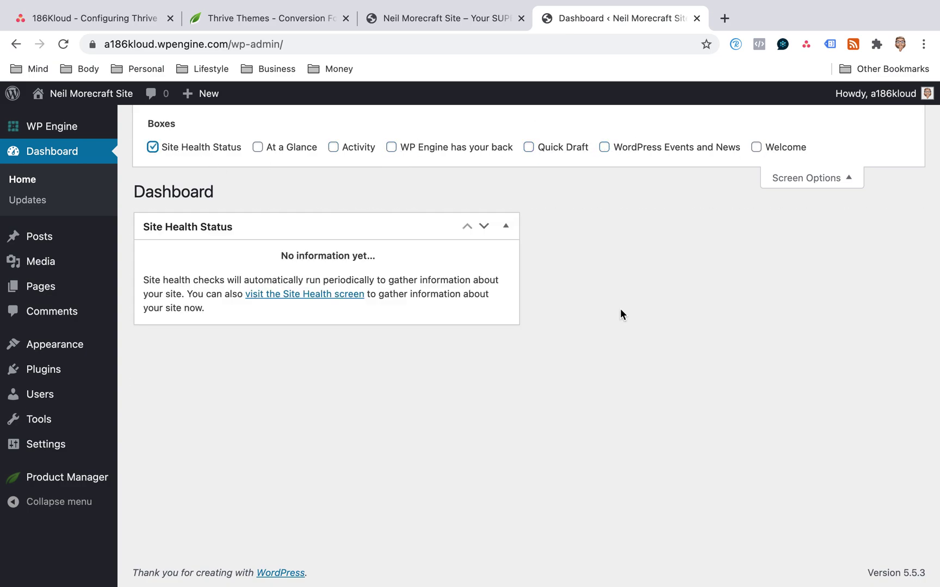
left_click(849, 181)
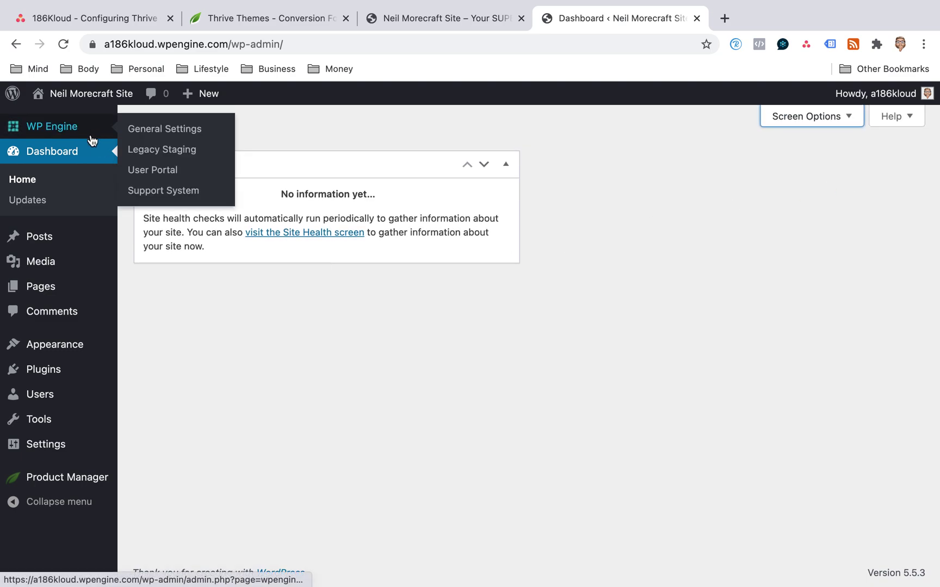
Disconnect the TTW account in the Thrive Product Manager and reconnect it by logging in to the Thrive Themes account
left_click(55, 479)
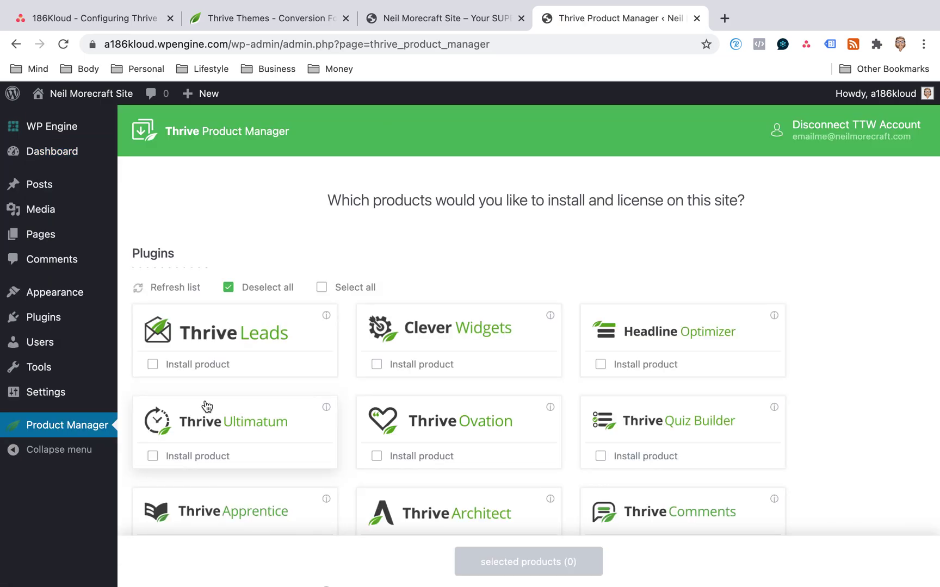
left_click(834, 123)
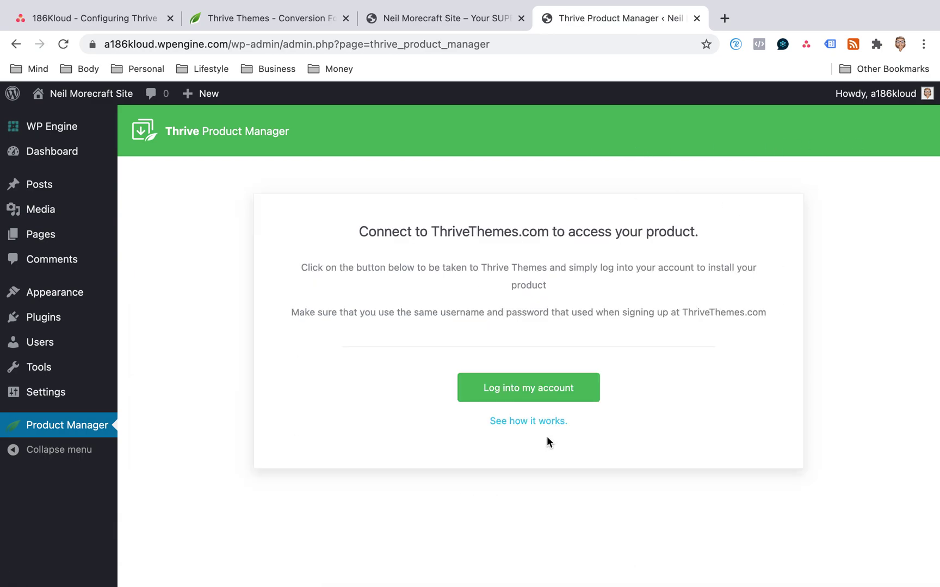
left_click(533, 396)
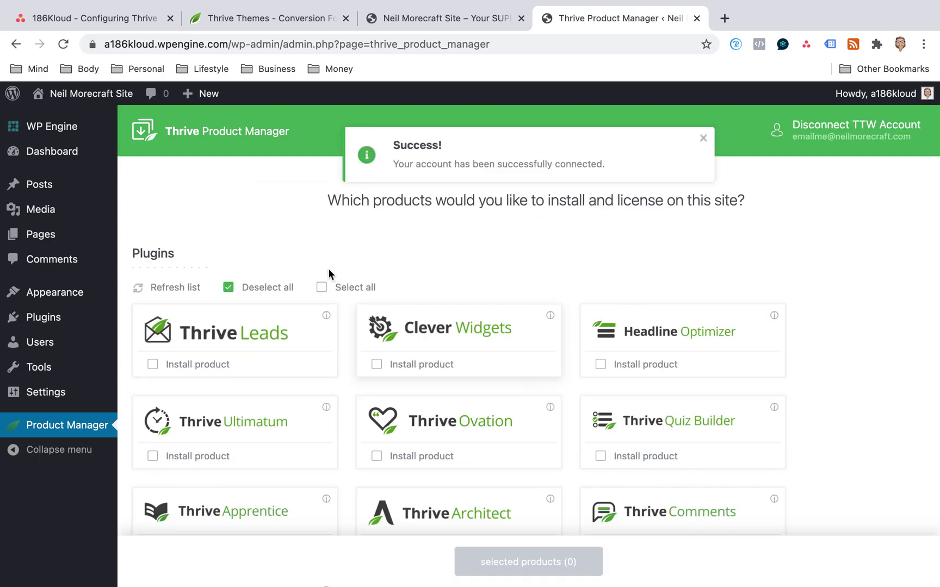
Check the Configuring Thrive subtasks in Asana and the thrivethemes.com products, and close the a186kloud.wpengine.com front-end tab
left_click(129, 19)
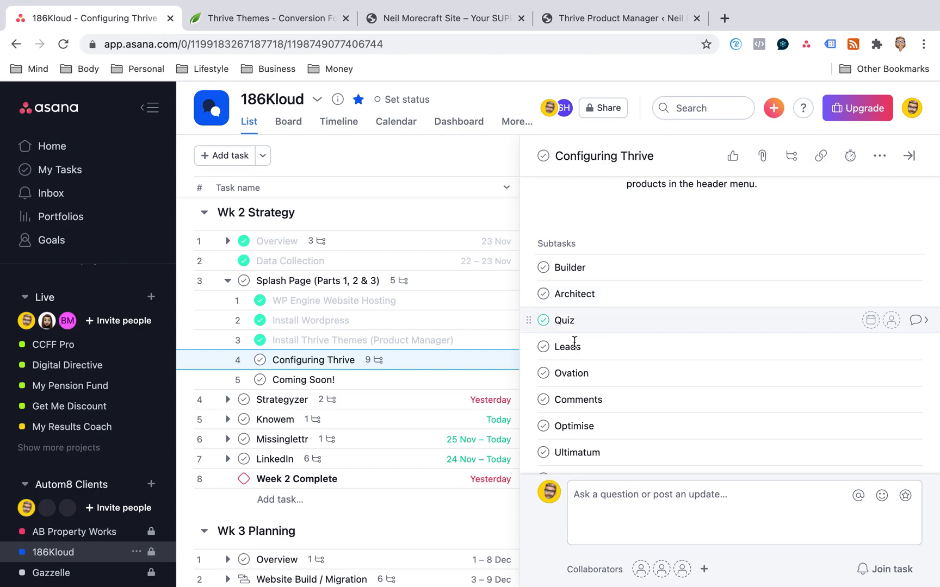
left_click(258, 20)
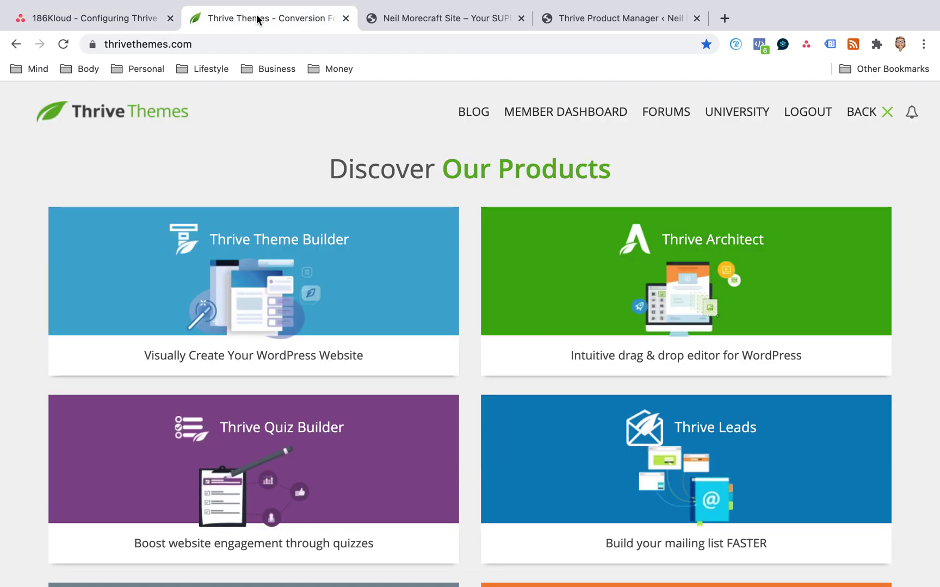
left_click(431, 27)
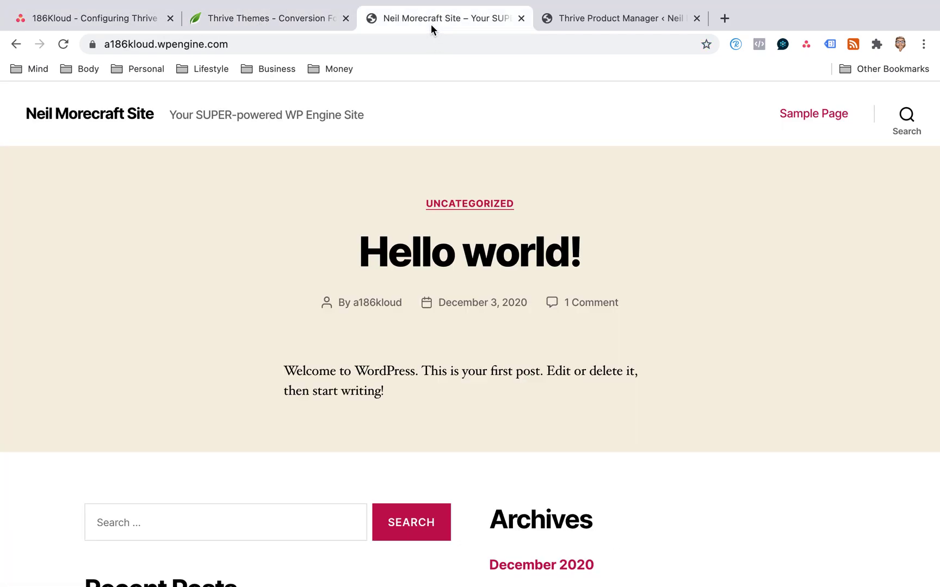
left_click(521, 18)
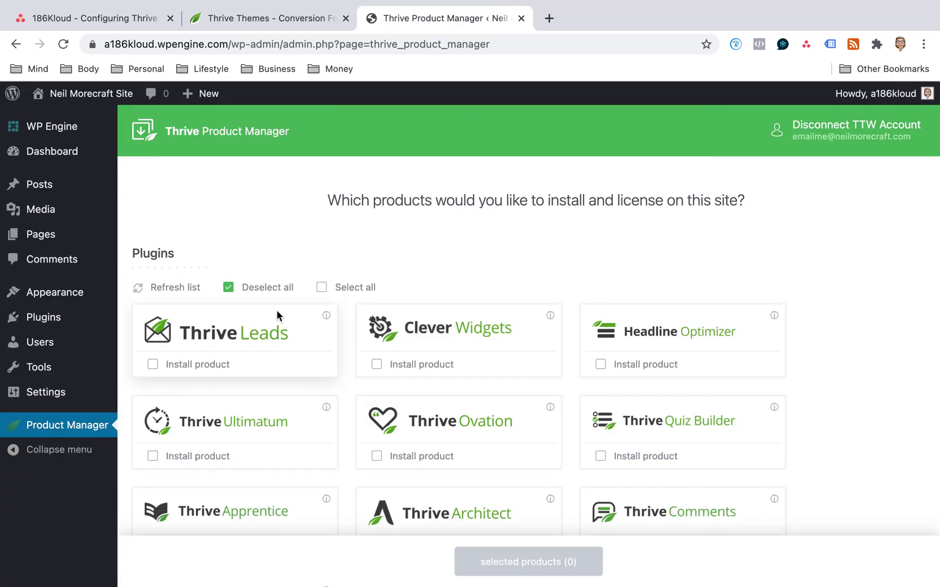
Select the Thrive Leads, Clever Widgets, Ultimatum, Ovation, Quiz Builder, Comments, Architect, Apprentice, and Optimize plugins for installation, leaving out Headline Optimizer
left_click(152, 364)
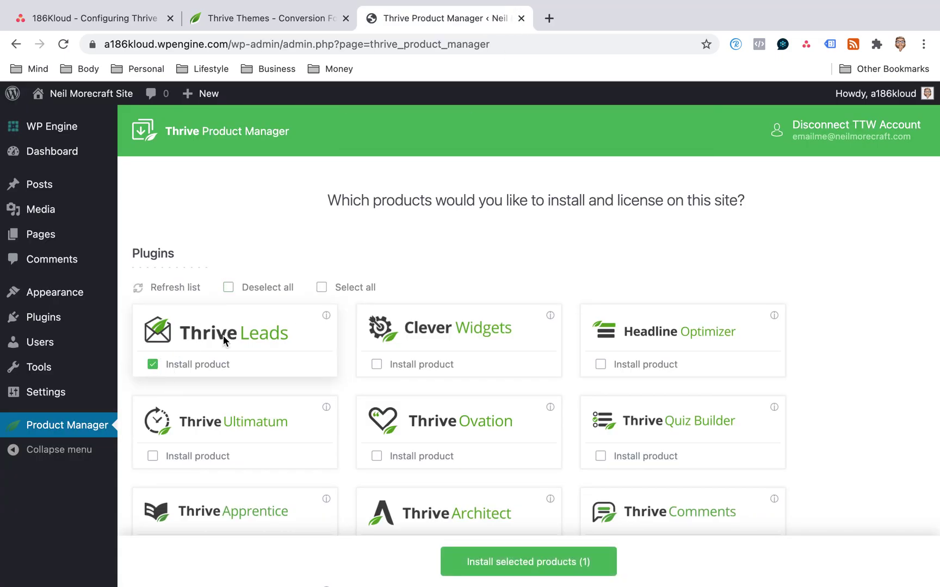
left_click(377, 364)
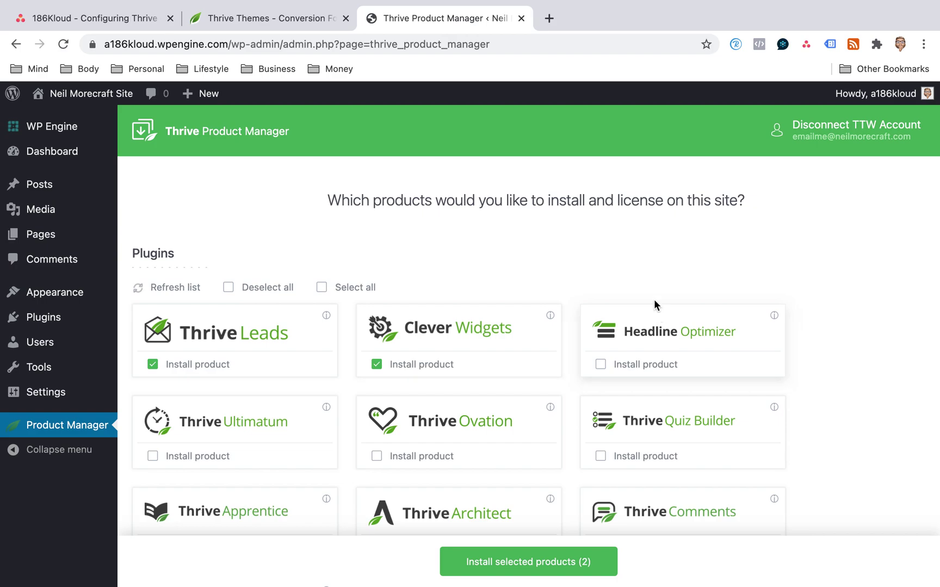
scroll(654, 299, "down", 1)
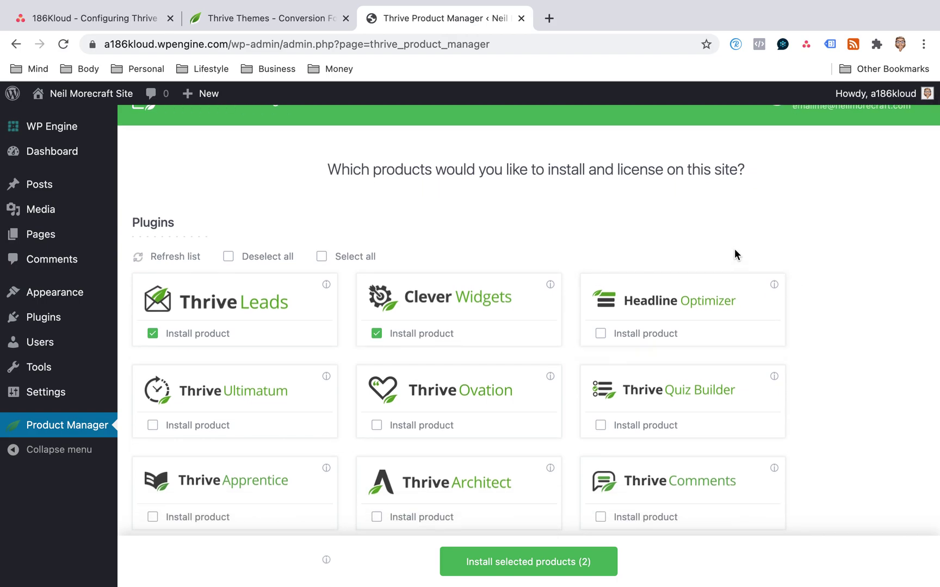
scroll(735, 251, "down", 1)
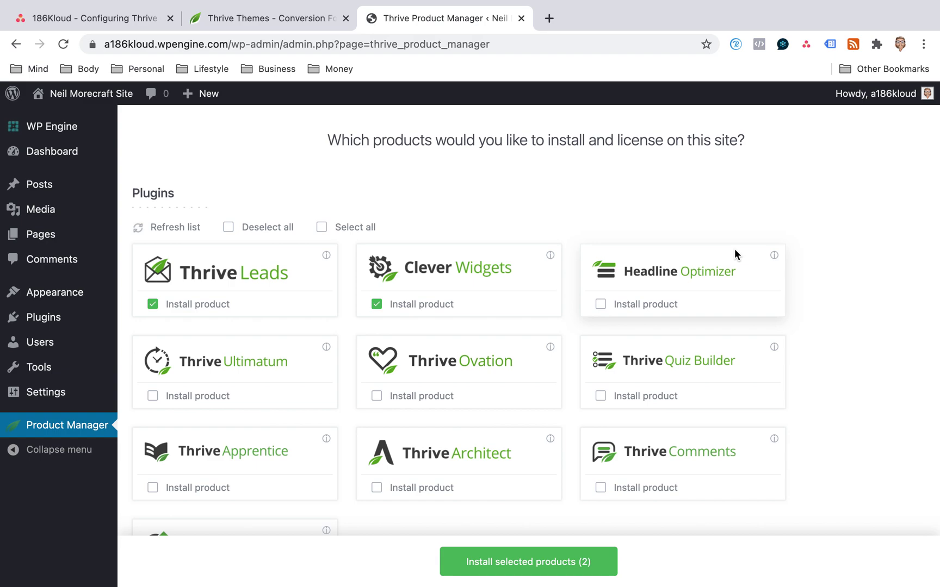
left_click(152, 396)
left_click(381, 396)
left_click(600, 399)
left_click(601, 487)
left_click(376, 487)
left_click(154, 489)
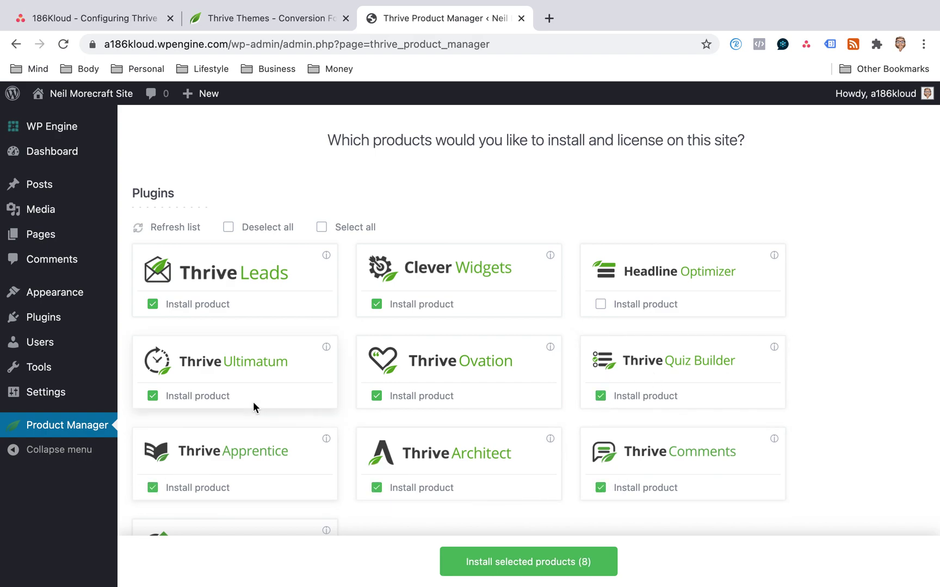
scroll(252, 401, "down", 3)
left_click(188, 424)
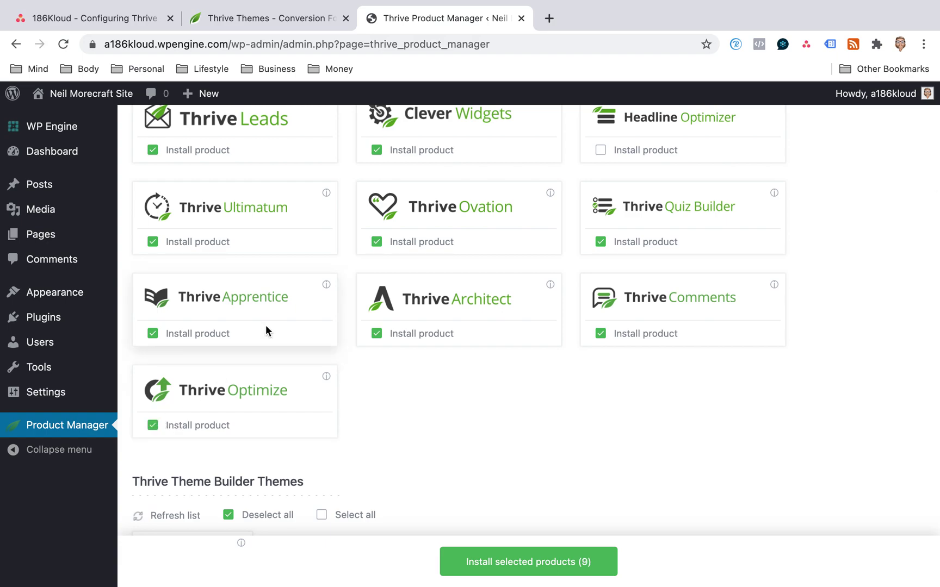
Select the Shapeshift theme for licensing, and install and license all selected Thrive products
scroll(265, 325, "down", 3)
scroll(183, 433, "down", 2)
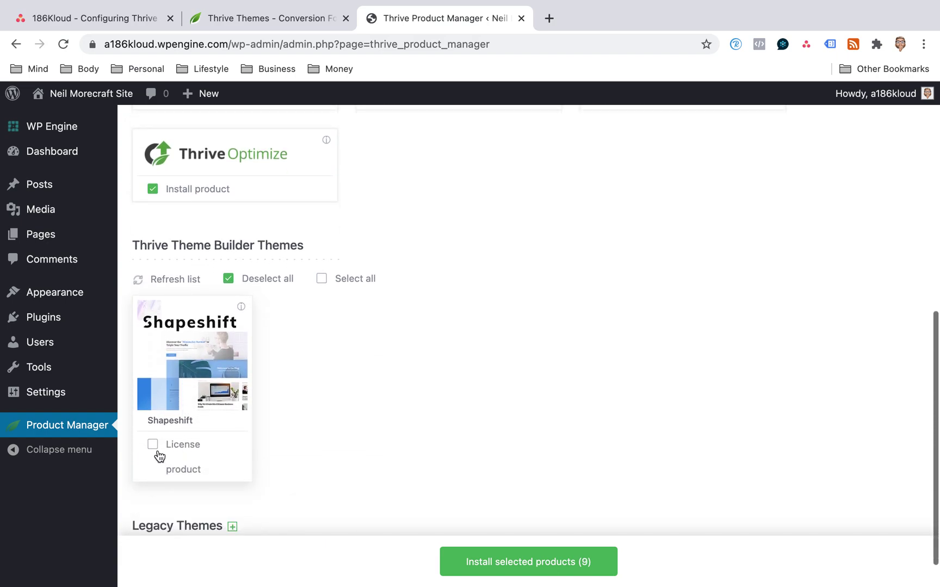
left_click(154, 446)
scroll(484, 435, "down", 2)
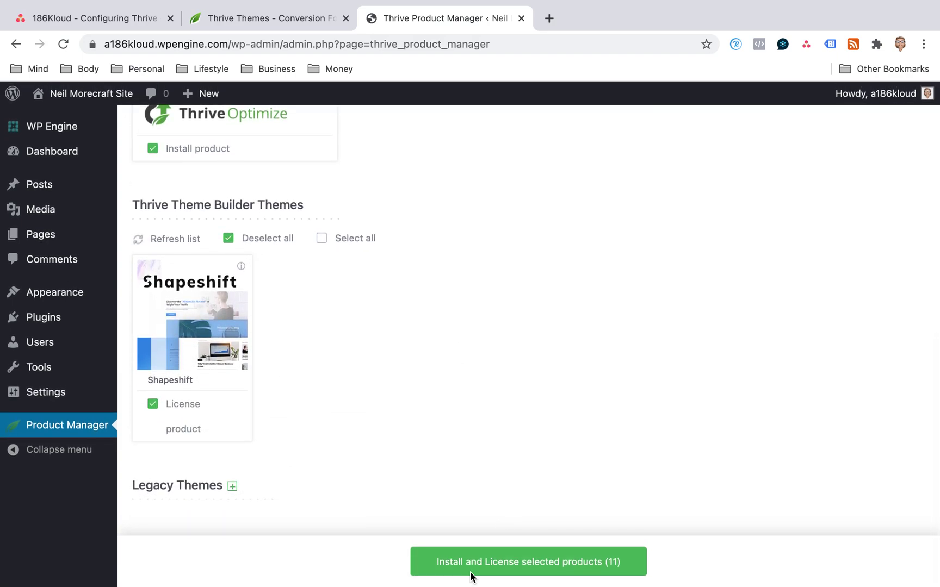
left_click(472, 568)
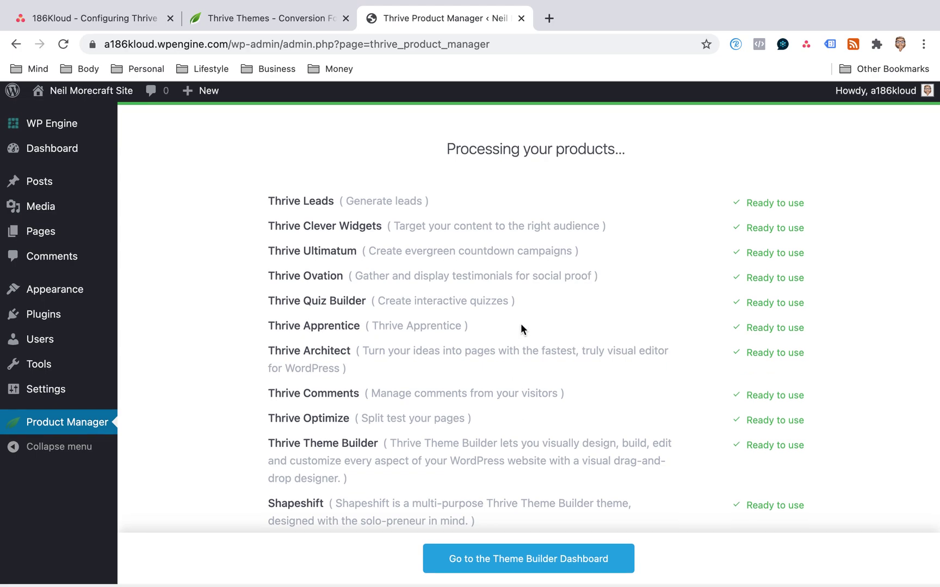
Open the Theme Builder Dashboard and look over the WP Engine General Settings page
left_click(477, 572)
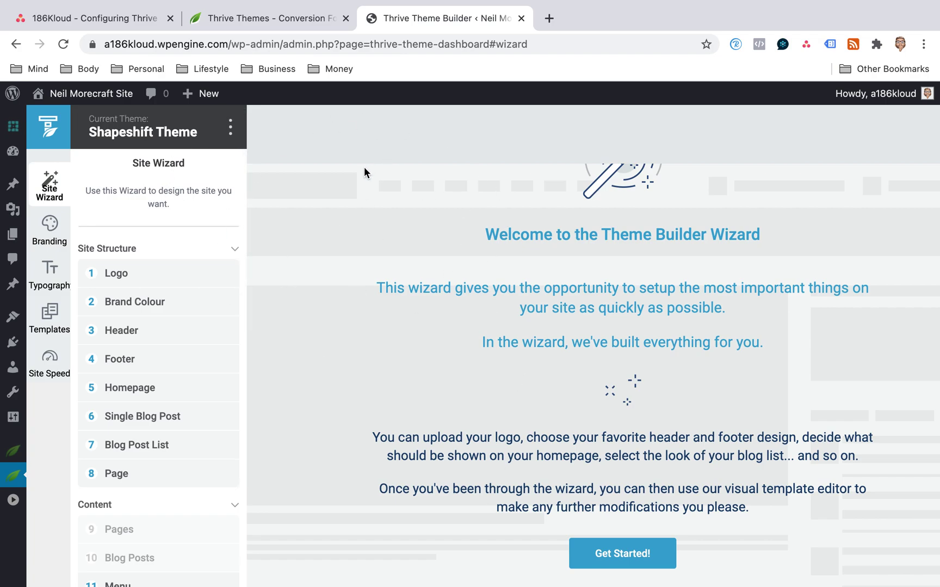
mouse_move(15, 133)
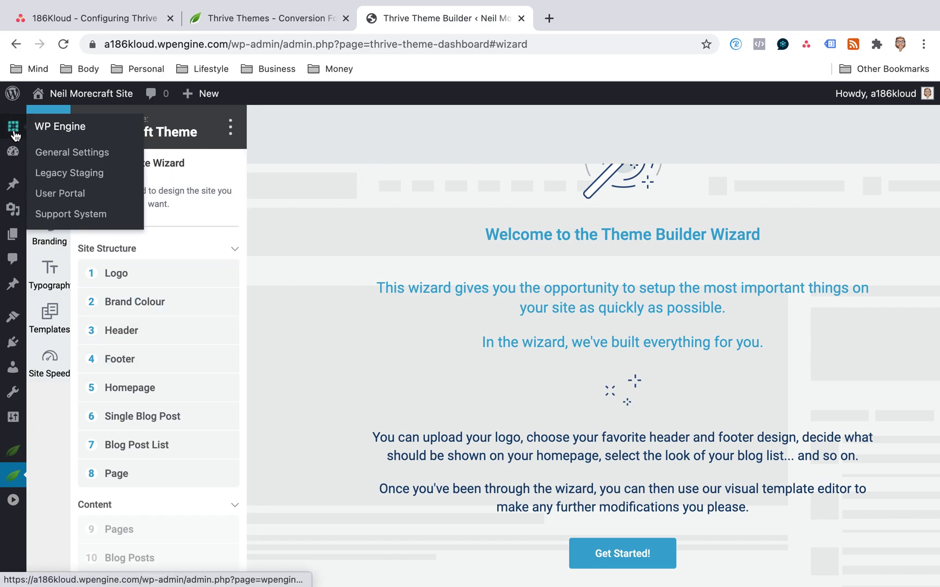
left_click(47, 151)
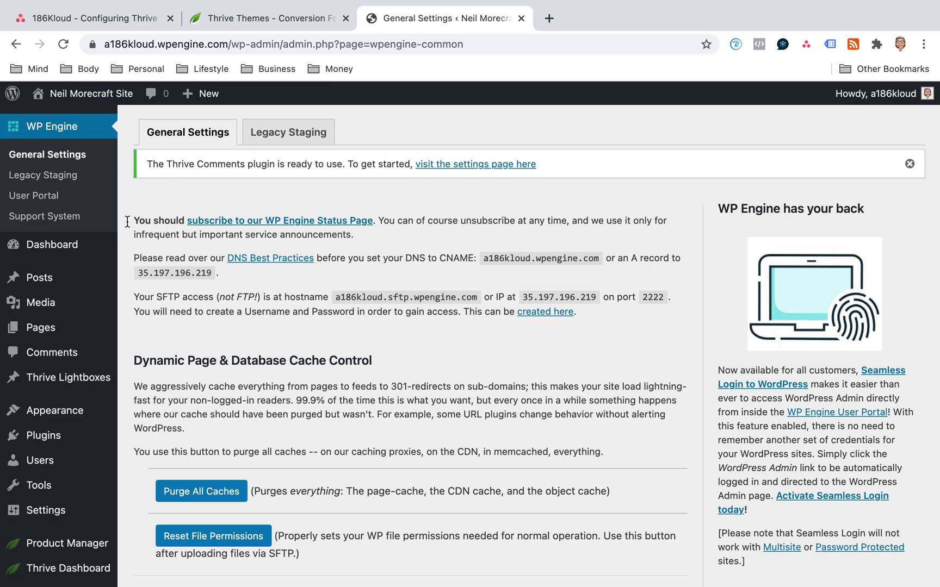
scroll(100, 234, "down", 3)
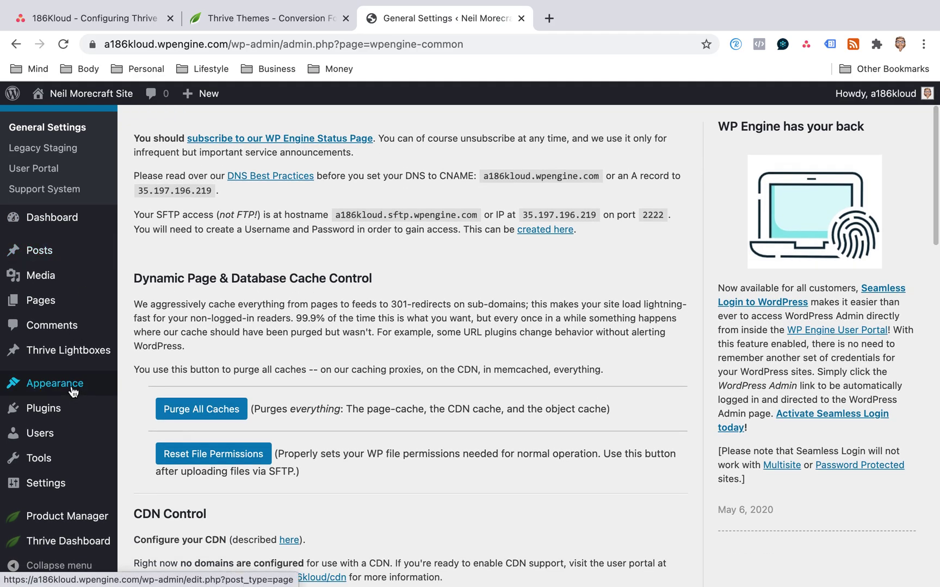
Open the list of installed plugins and review the Thrive plugins and their automatic update options
mouse_move(58, 417)
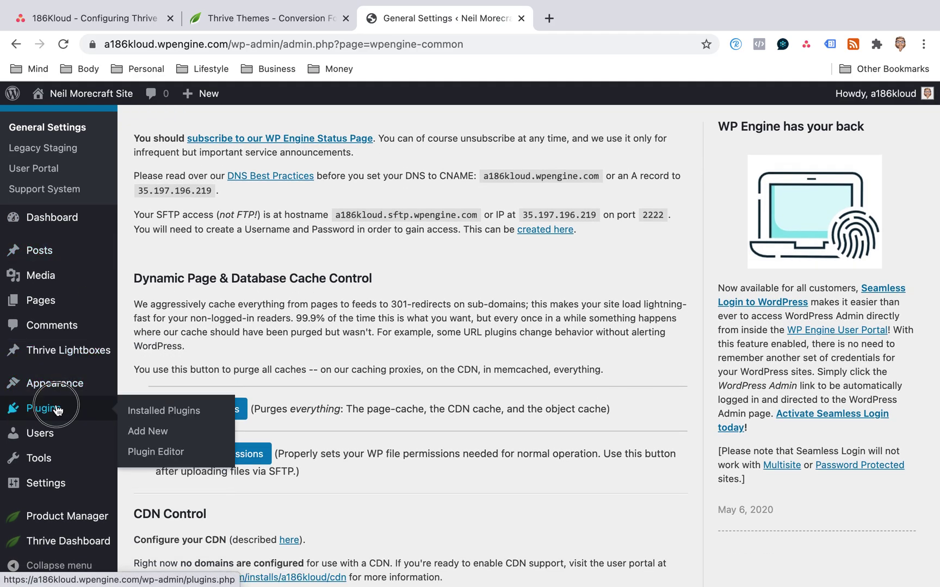
left_click(169, 410)
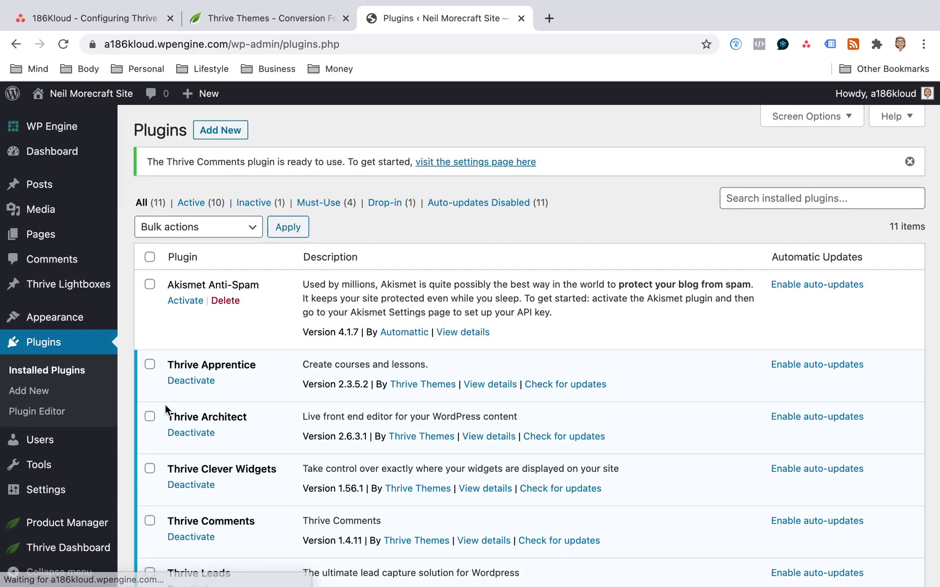
scroll(278, 284, "down", 3)
scroll(278, 283, "down", 4)
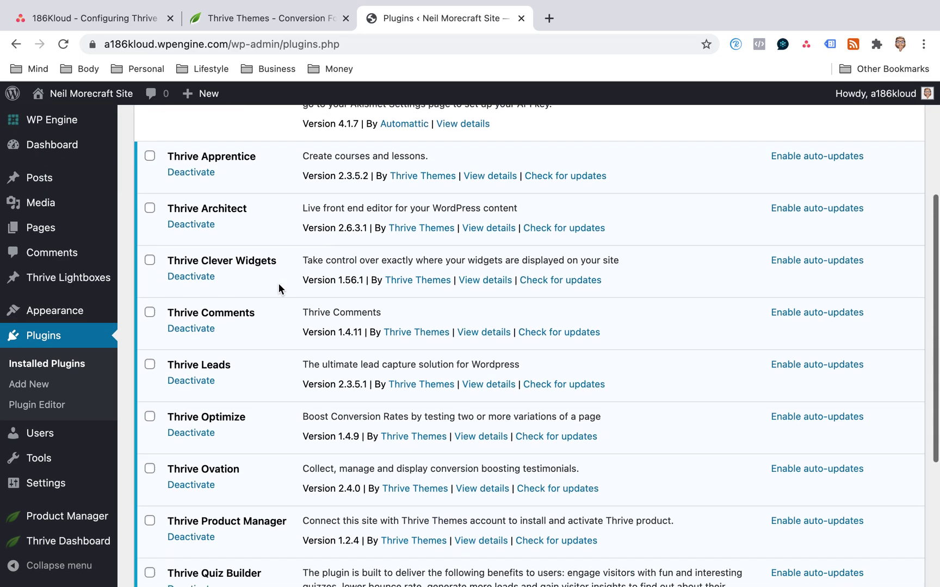
scroll(240, 256, "down", 5)
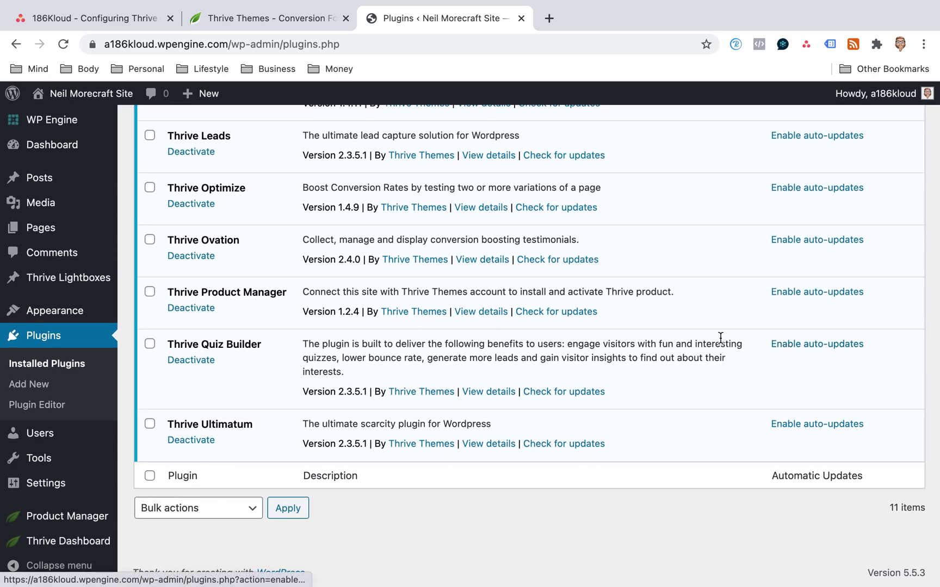
scroll(720, 336, "up", 2)
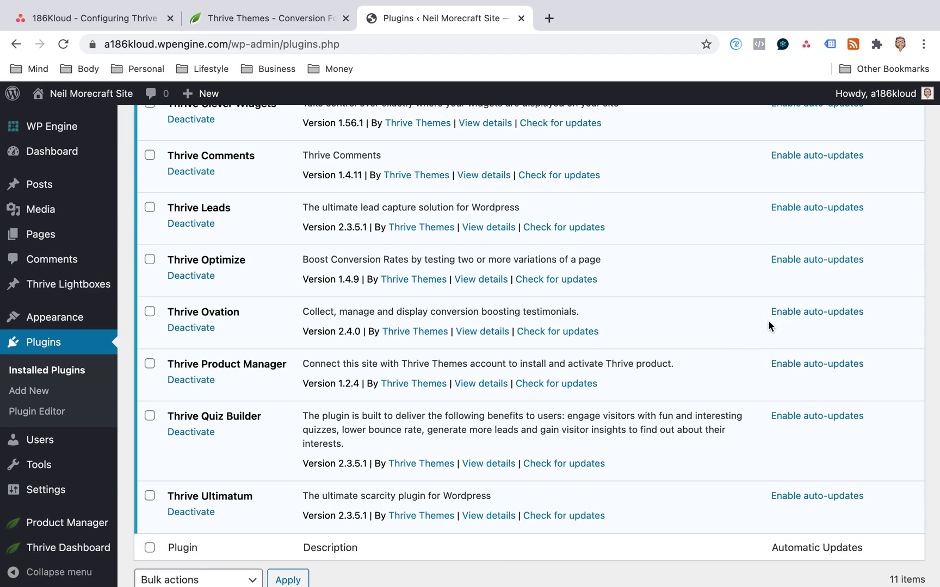
scroll(767, 320, "up", 2)
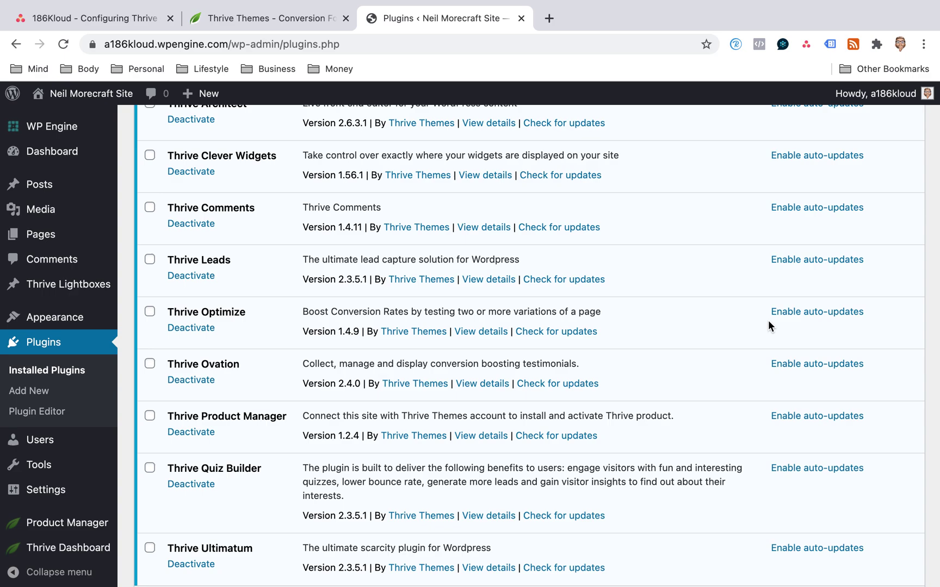
scroll(752, 285, "down", 5)
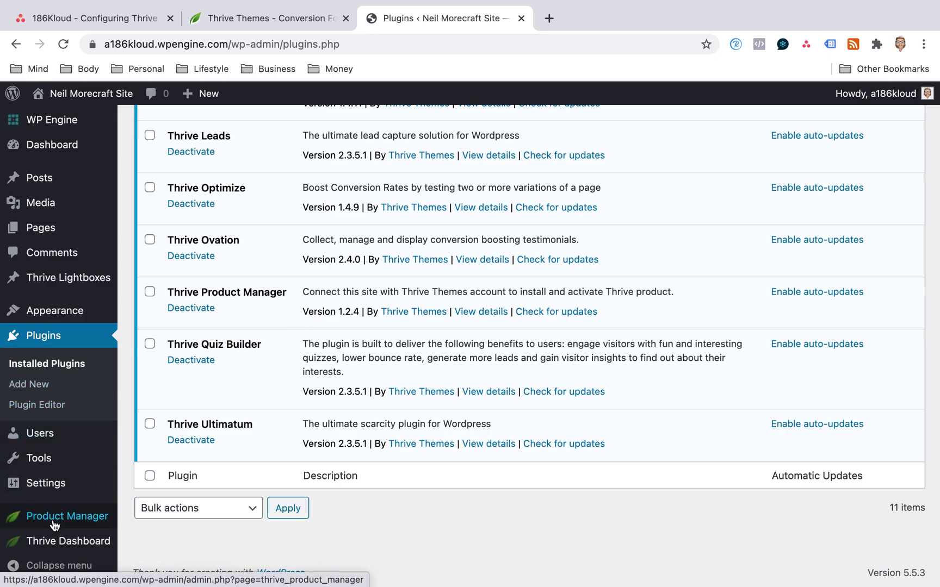
Examine the Thrive Dashboard's installed products and the Thrive Optimize dashboard, and return to the thrivethemes.com page
mouse_move(54, 544)
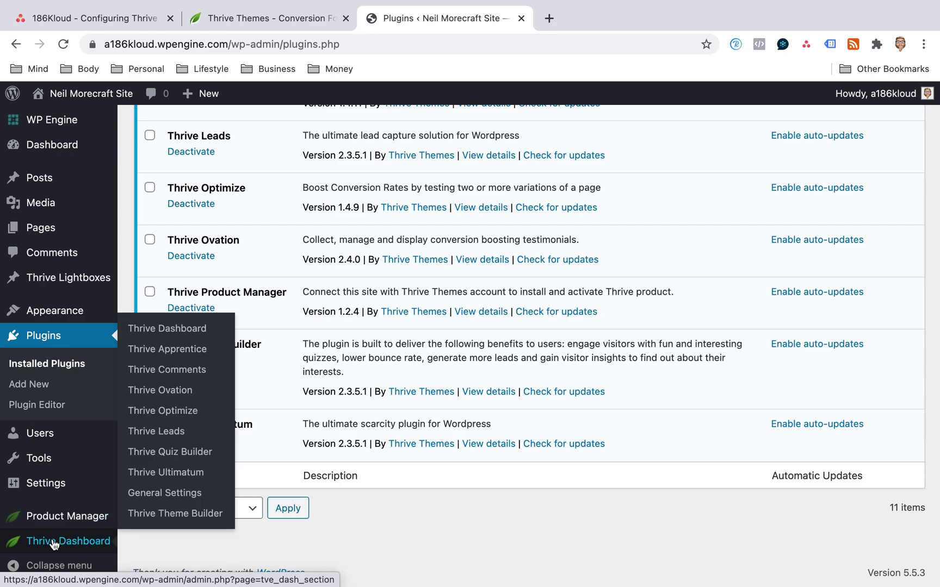
left_click(53, 543)
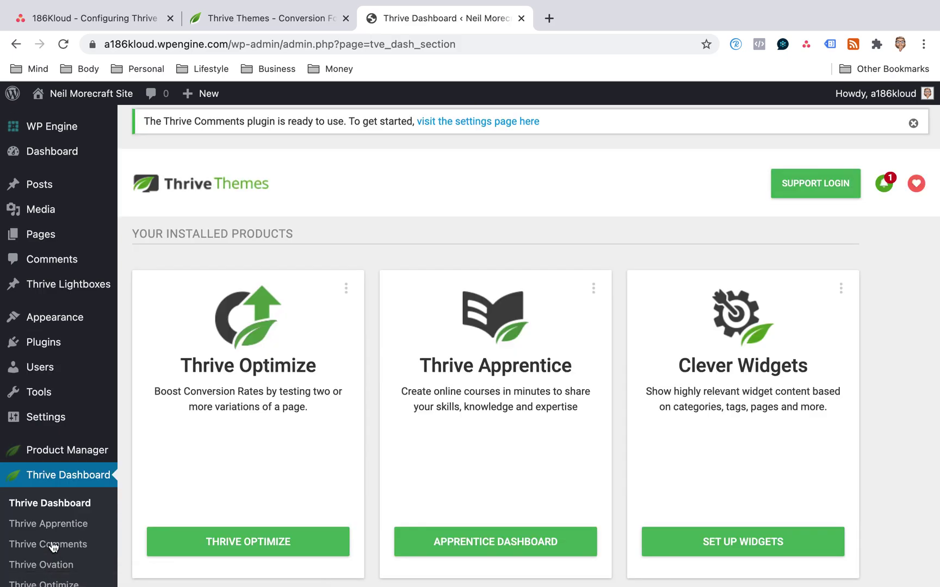
scroll(340, 261, "down", 5)
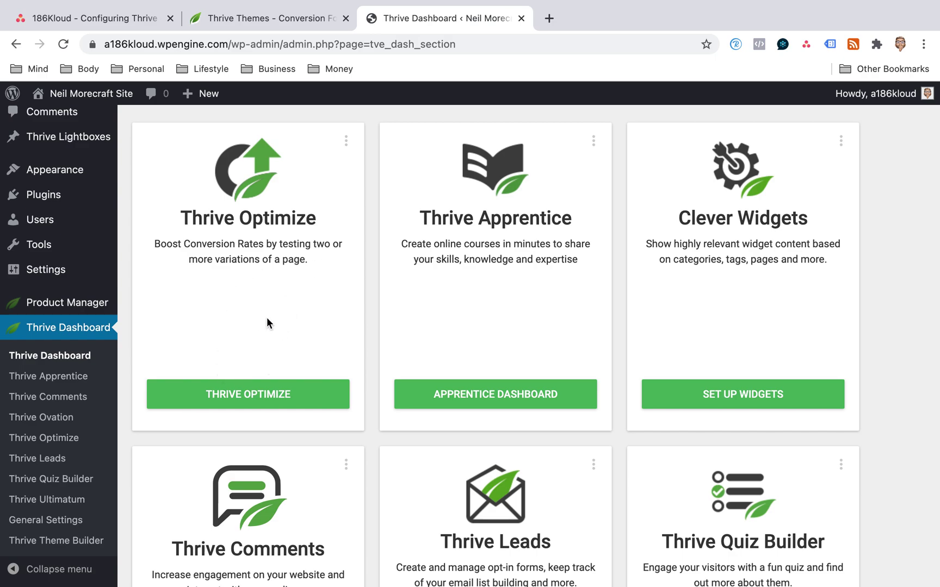
left_click(261, 386)
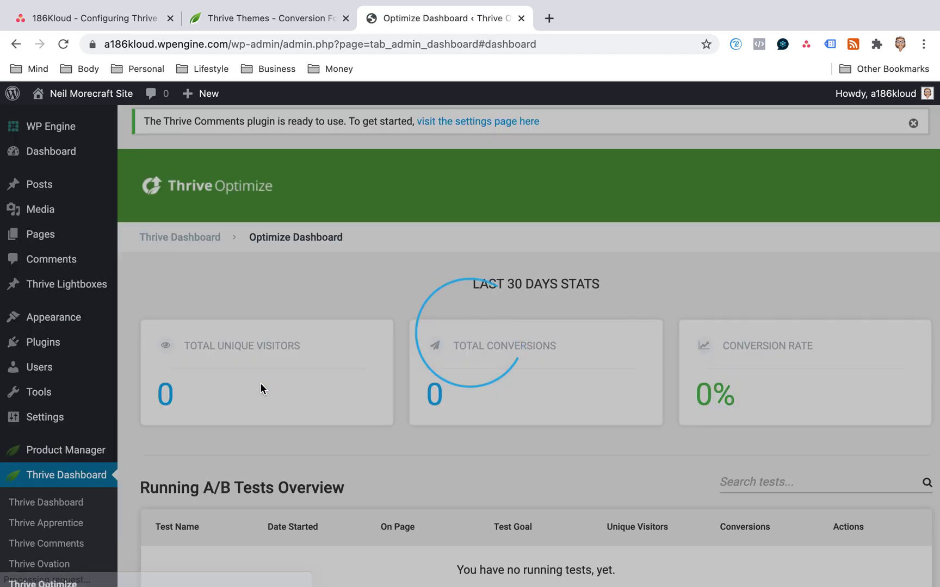
scroll(274, 357, "down", 10)
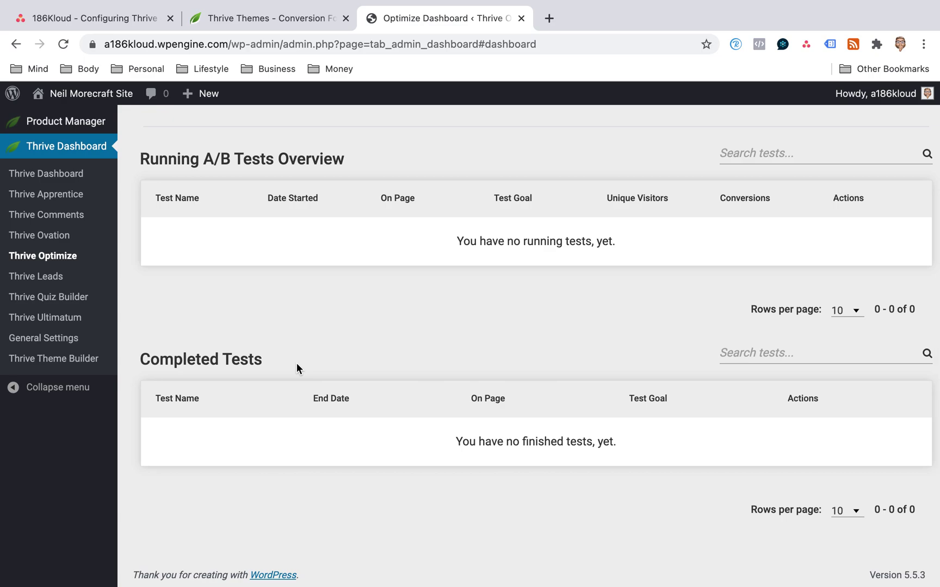
left_click(260, 22)
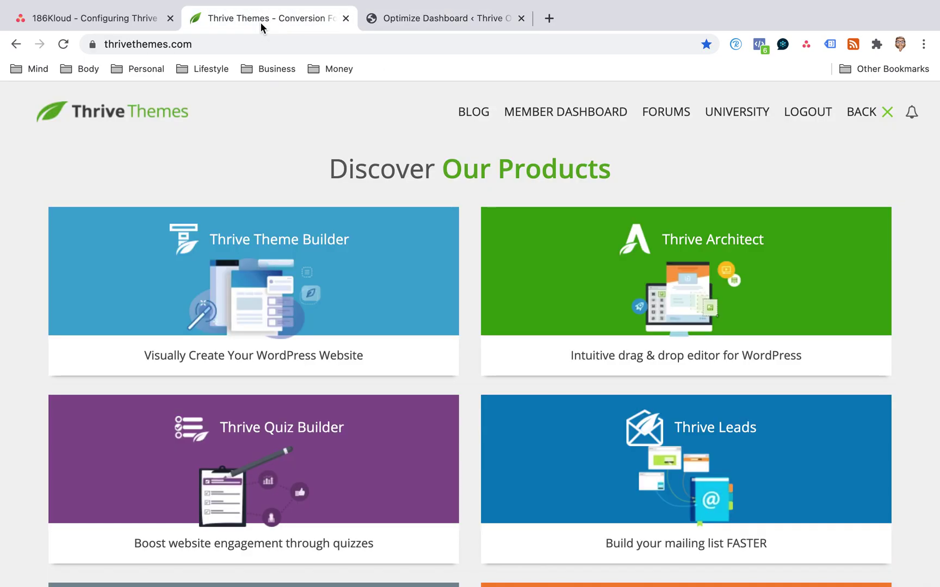
Look over the Configuring Thrive subtasks in Asana, and open the live site unifiedcommunications.technology in a new browser tab
left_click(144, 21)
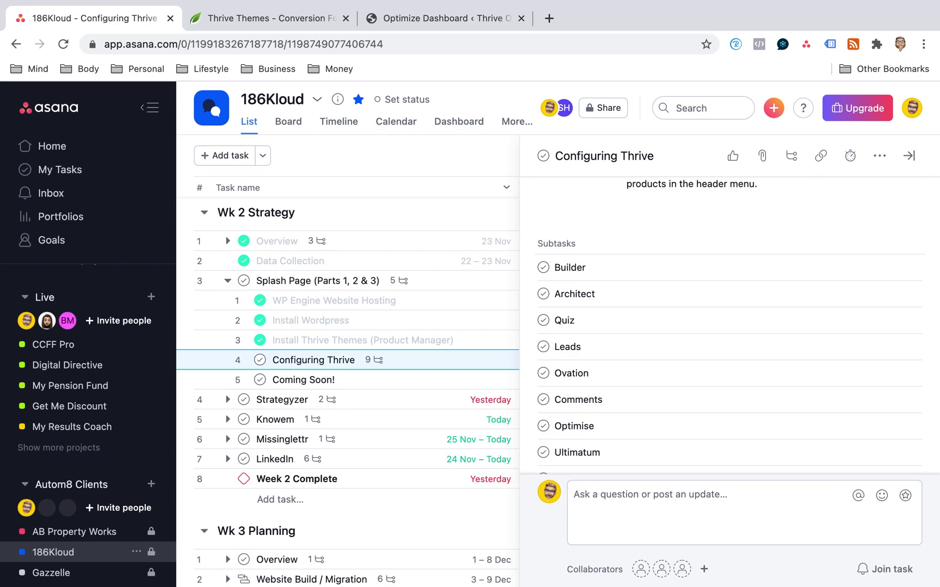
left_click(458, 56)
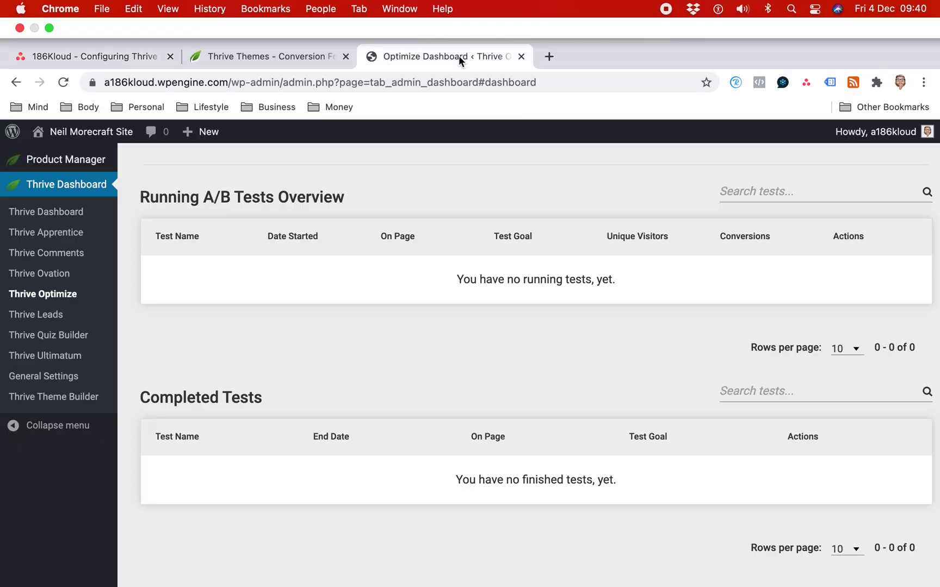
left_click(549, 56)
type("uni")
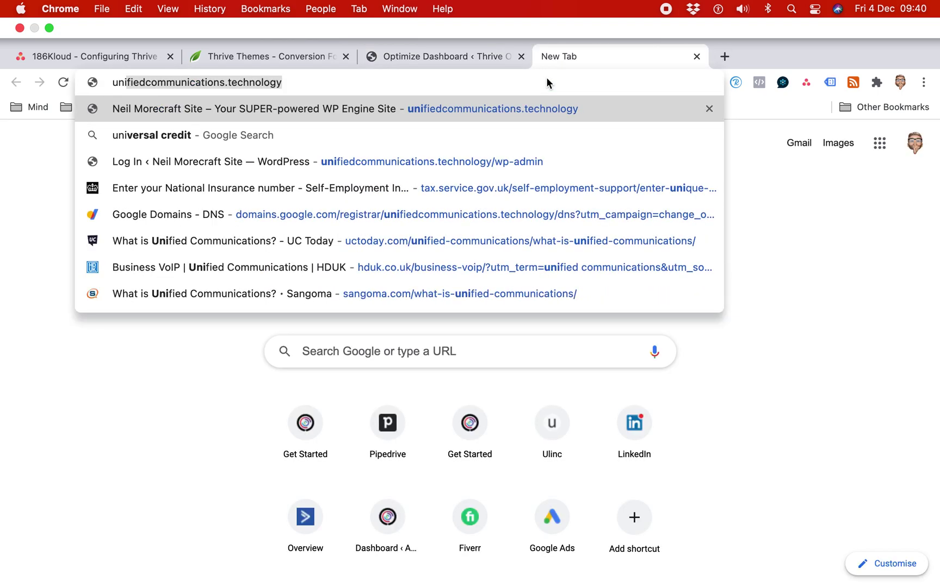
key("Right")
key("Return")
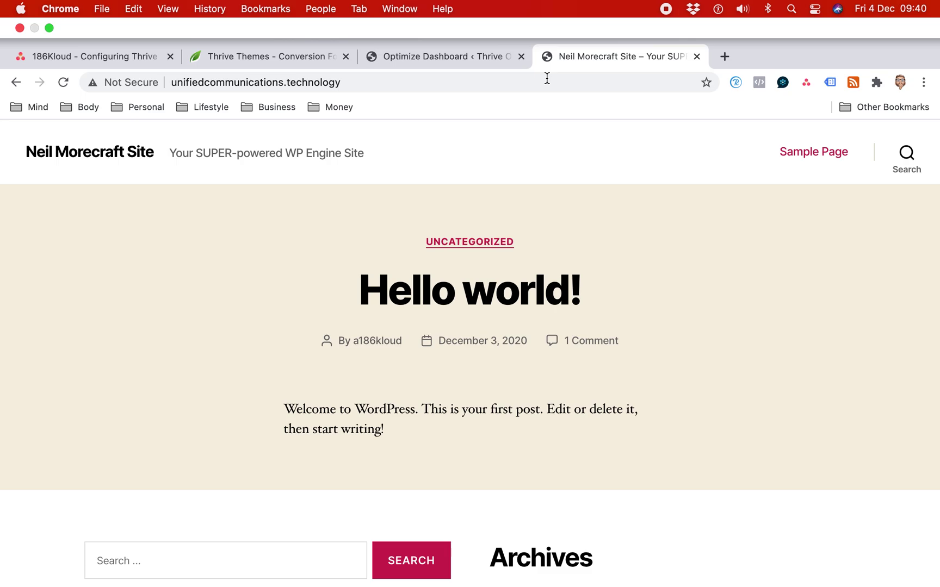
Return to the WordPress admin, start a new page, and dismiss the block editor's welcome guide
left_click(430, 55)
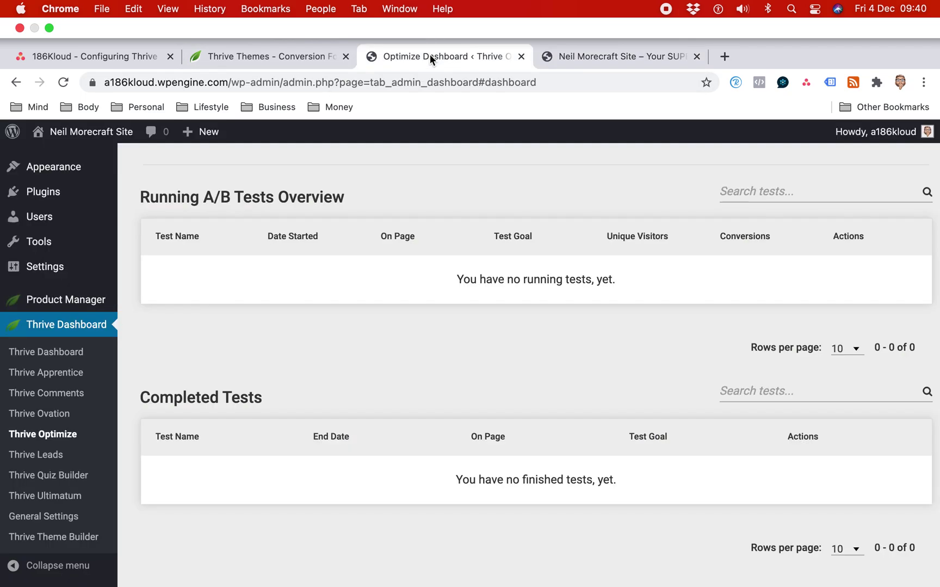
scroll(49, 277, "up", 1)
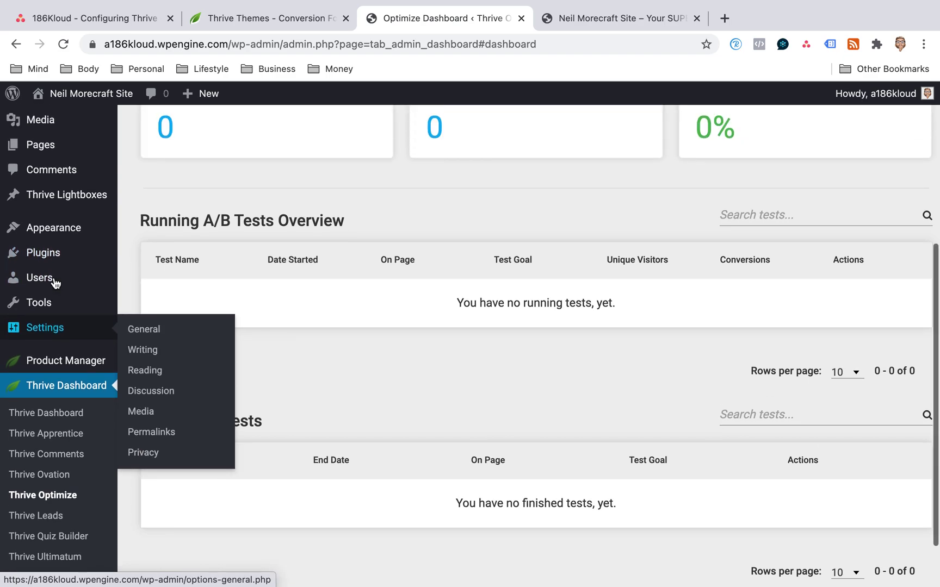
mouse_move(204, 97)
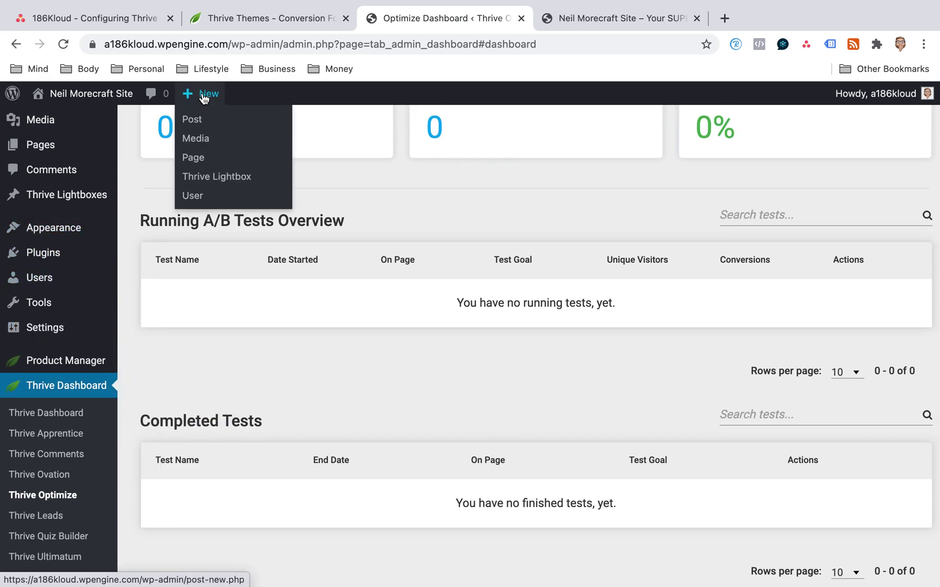
left_click(192, 159)
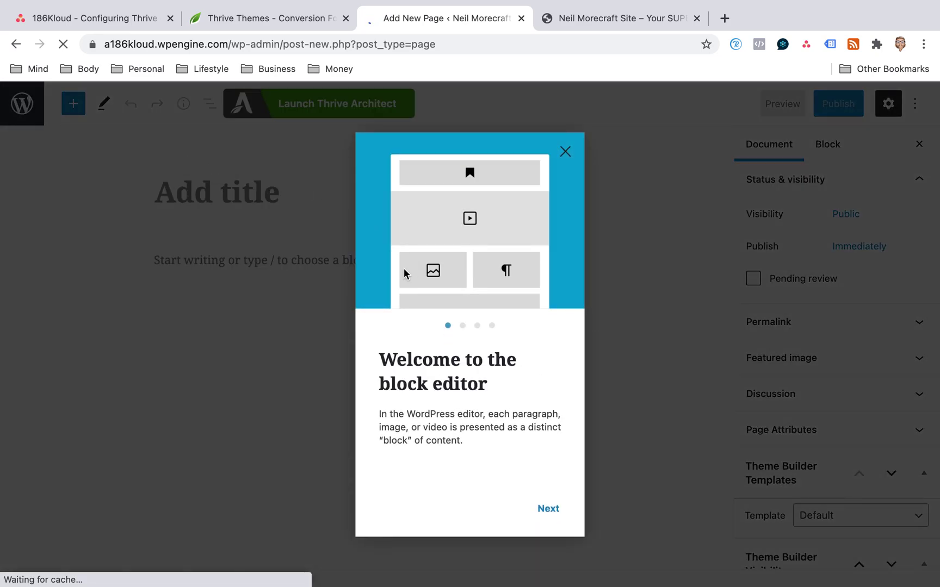
left_click(548, 509)
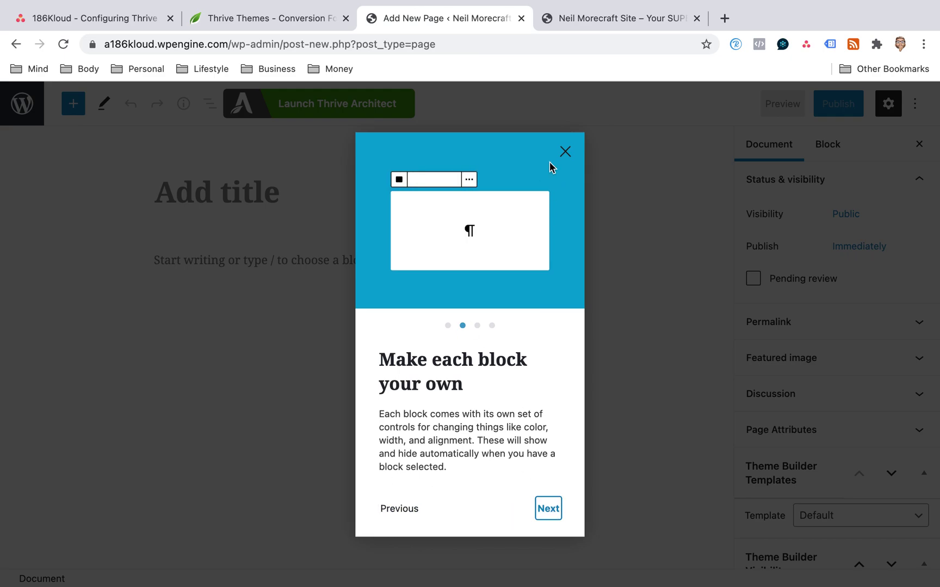
left_click(566, 152)
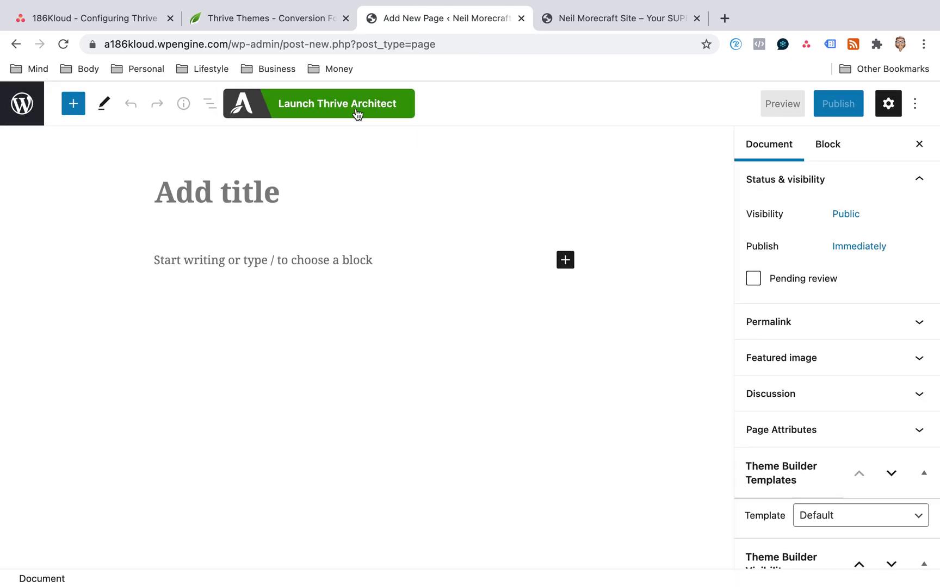
Title the page "Coming Soon" and launch Thrive Architect on it with the Pre-built Landing Page option
left_click(218, 199)
type("Coming Soon")
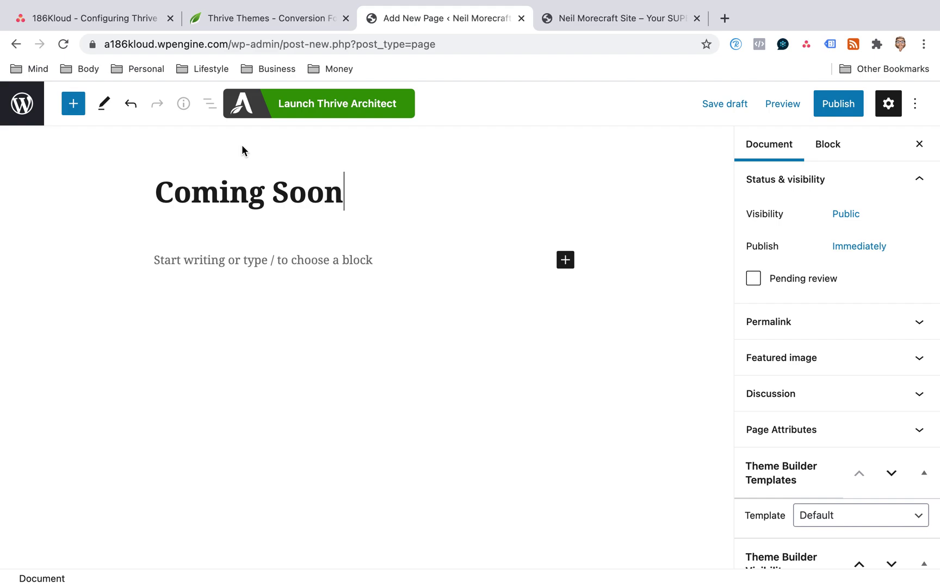
left_click(302, 109)
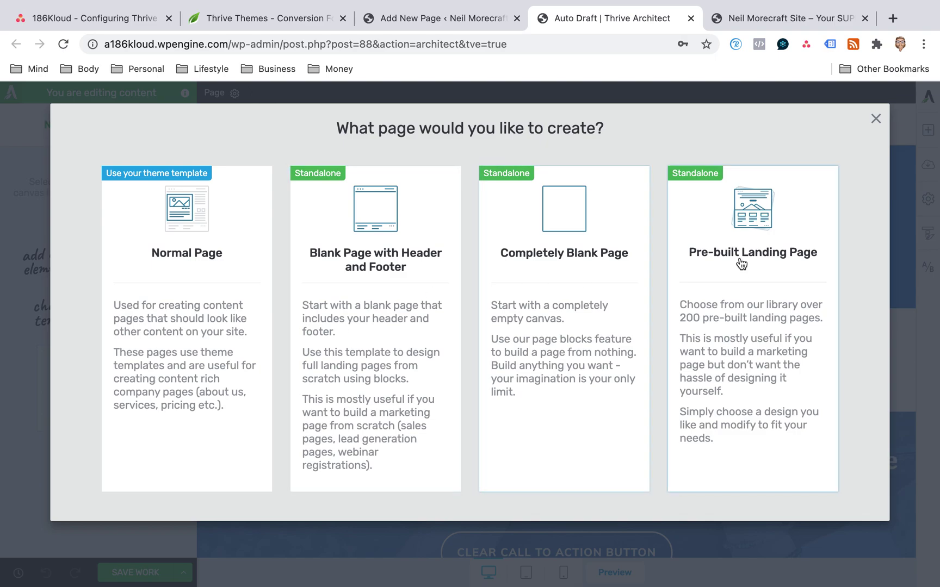
left_click(745, 233)
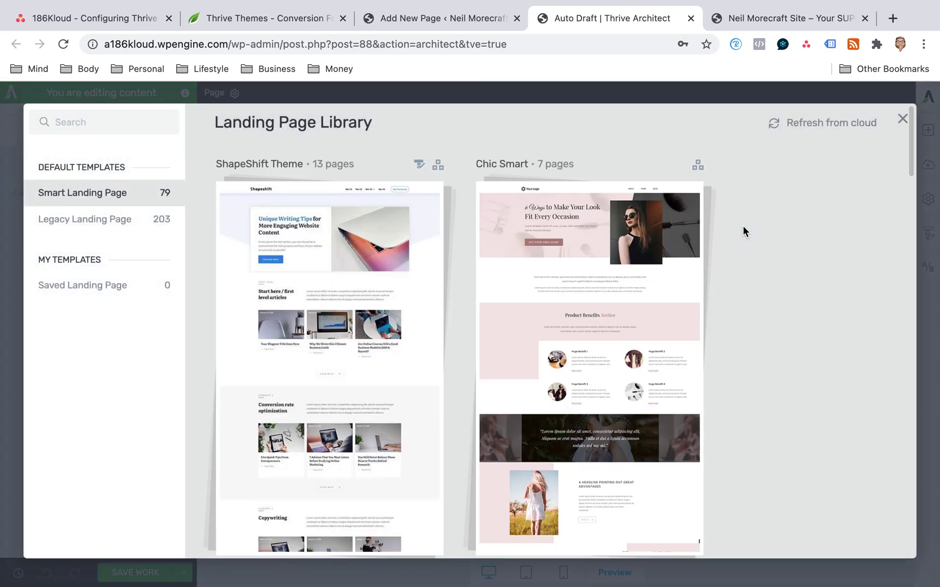
Browse the Smart Landing Page template sets in the Landing Page Library for a suitable coming-soon design
scroll(306, 275, "down", 1)
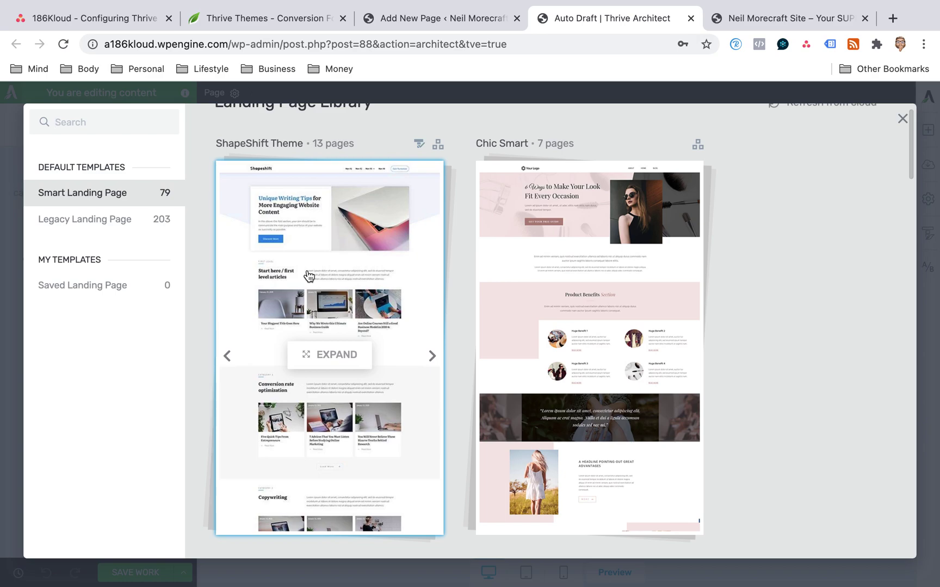
scroll(581, 293, "down", 3)
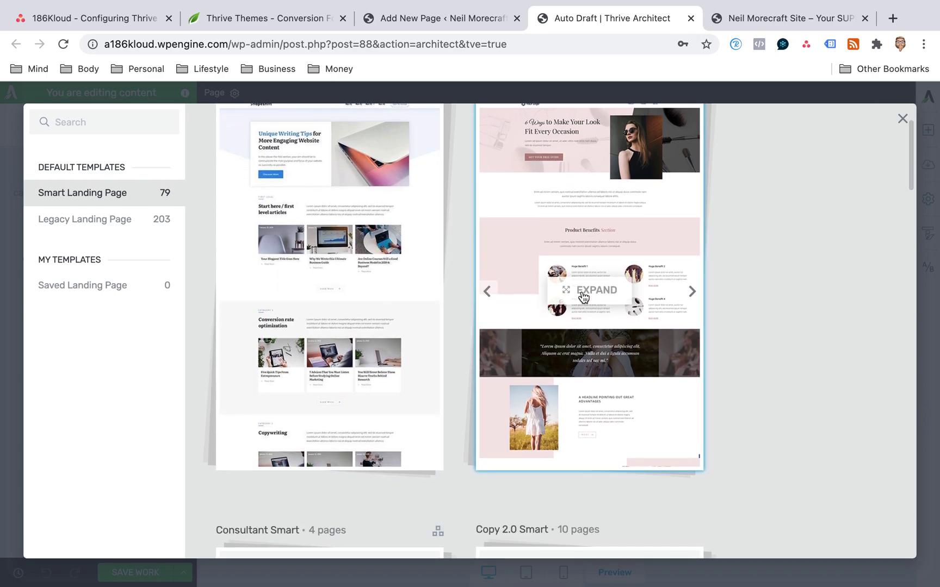
scroll(583, 296, "down", 12)
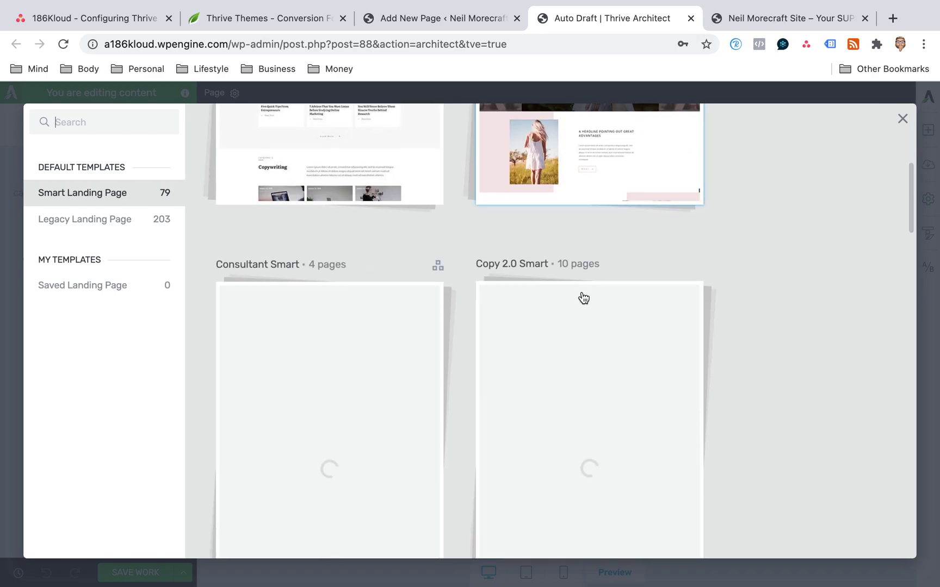
scroll(667, 276, "down", 1)
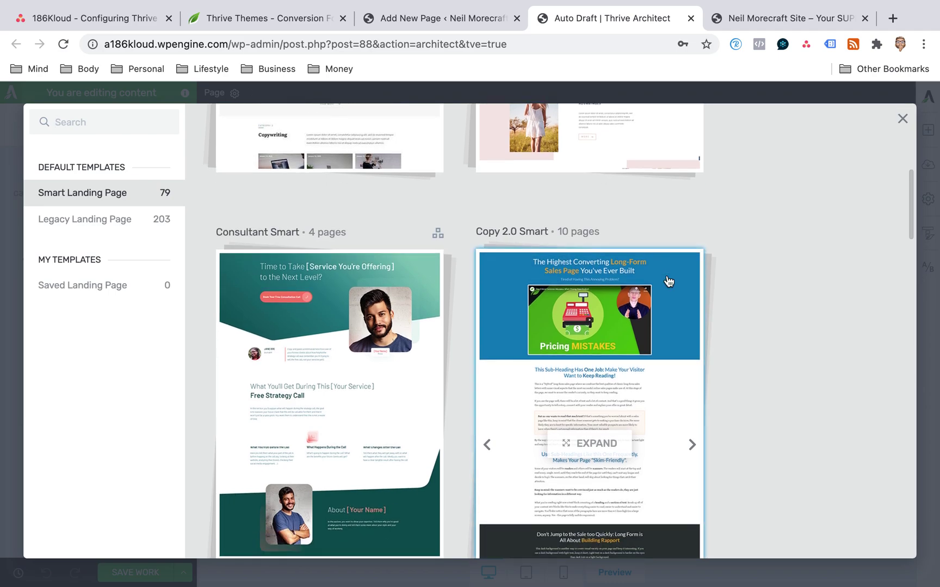
scroll(668, 280, "down", 9)
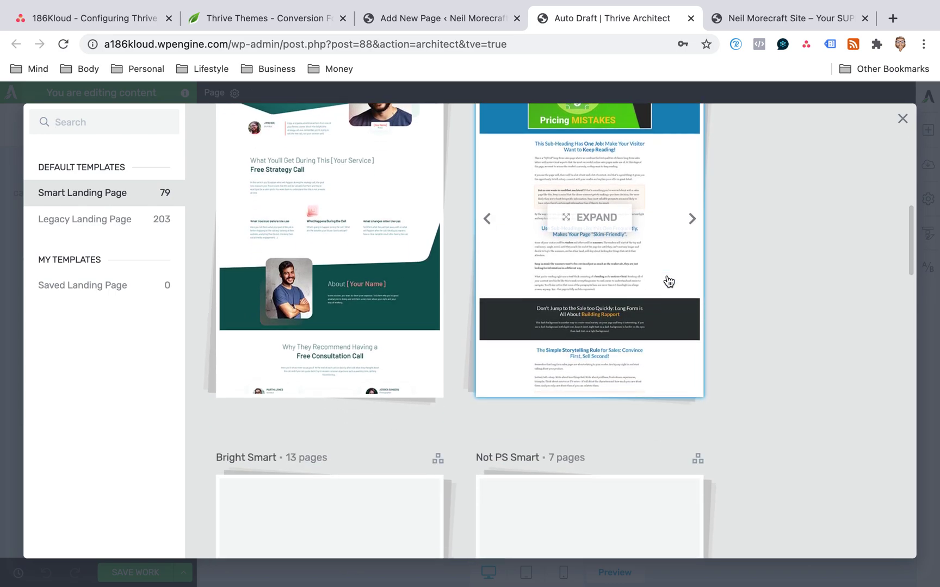
scroll(670, 231, "down", 4)
scroll(669, 231, "down", 3)
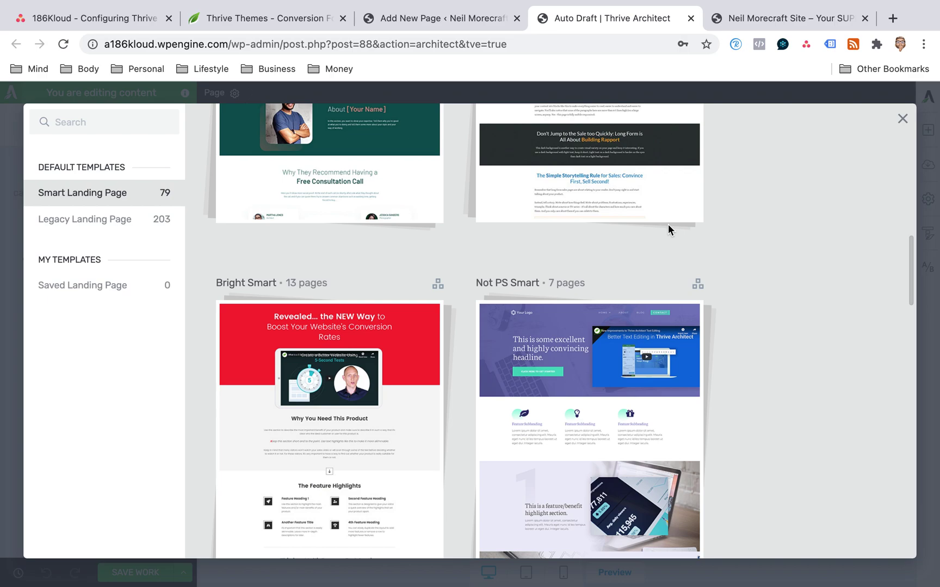
scroll(668, 224, "up", 11)
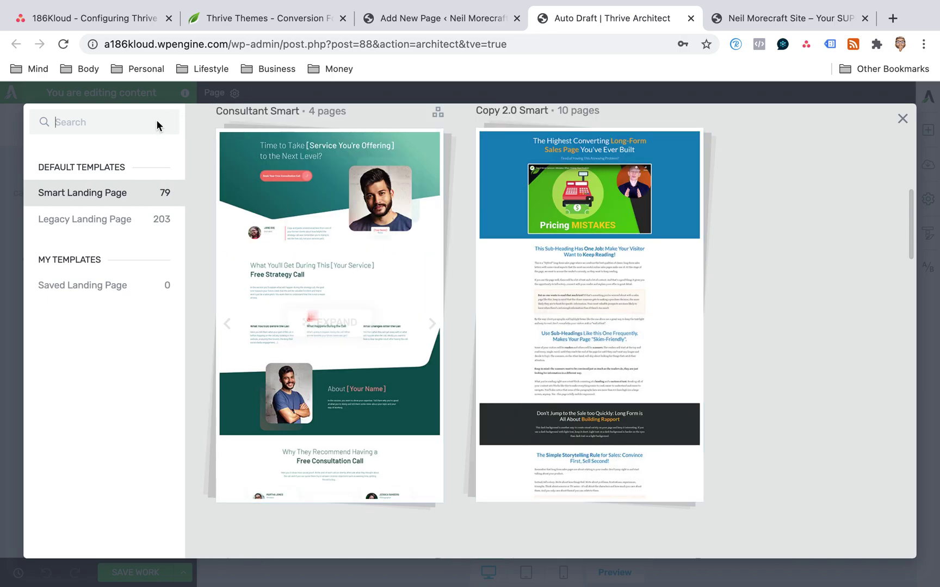
Search the Smart Landing Page templates for "coming" and for "landing", and clear the search
type("coming")
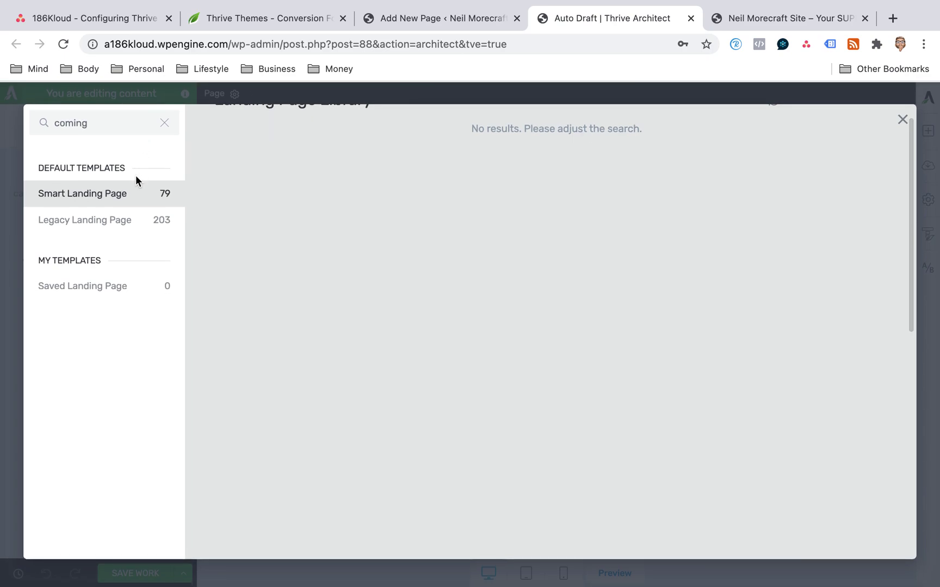
left_click(98, 119)
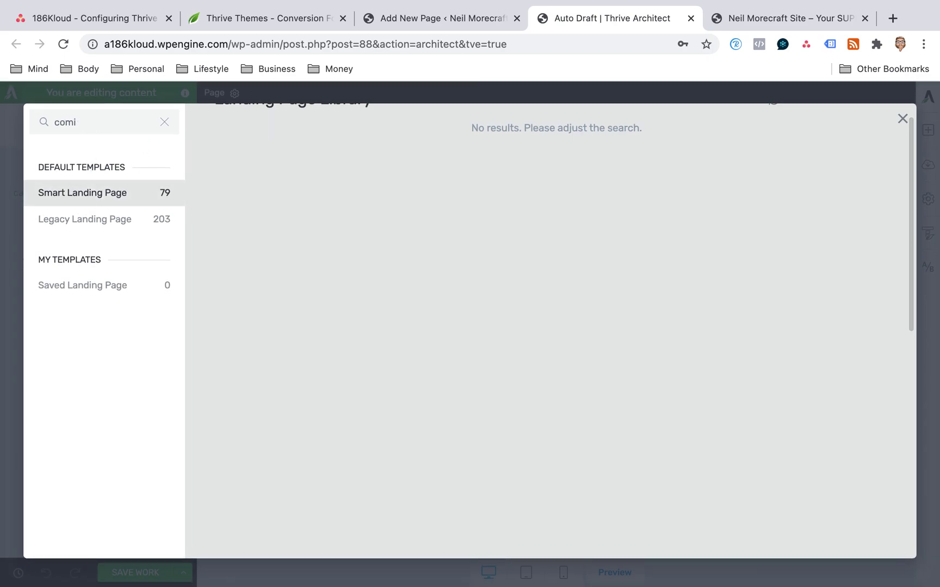
key("BackSpace")
key("BackSpace")
key("BackSpace")
key("BackSpace")
type("landing")
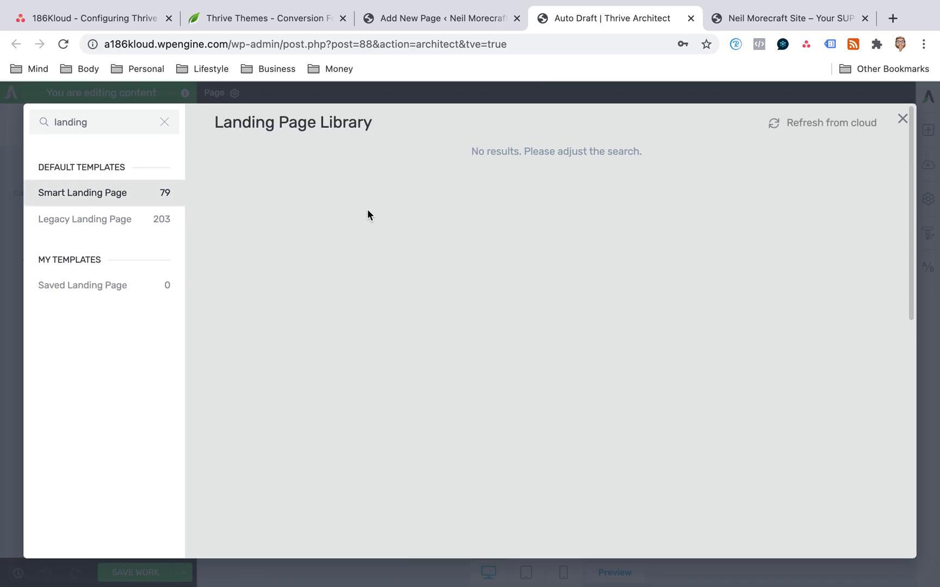
left_click(164, 123)
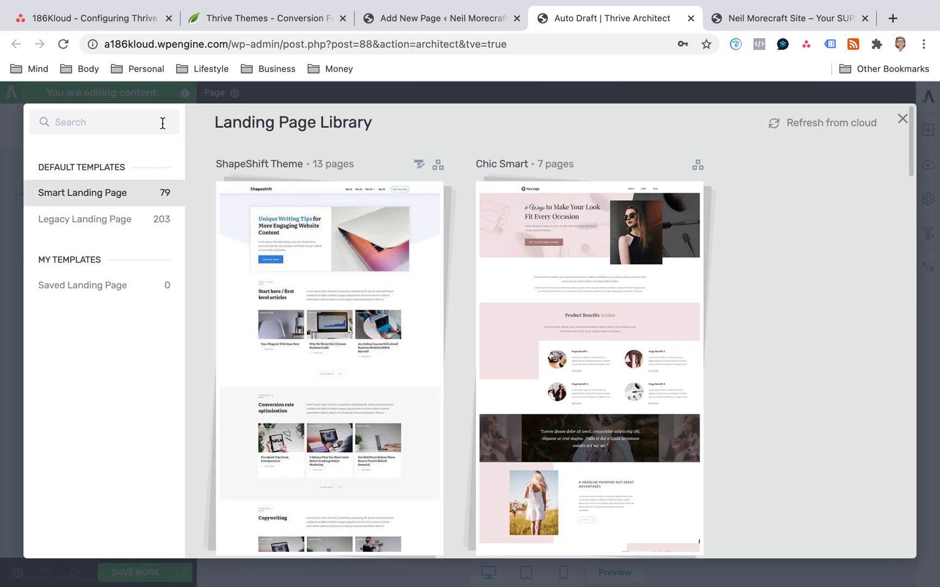
Show the Legacy Landing Page templates and look through the sets for a coming-soon design
left_click(56, 222)
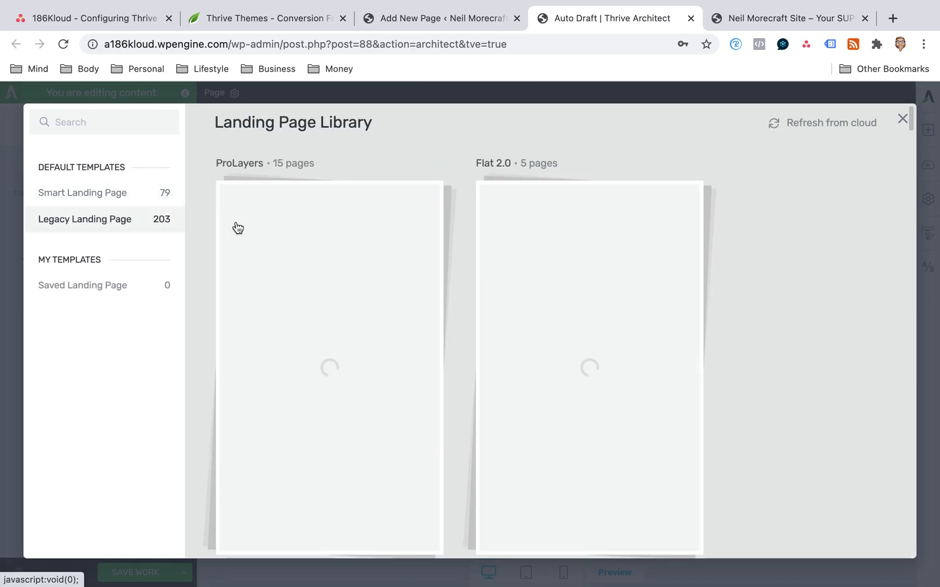
scroll(441, 200, "down", 1)
scroll(443, 200, "down", 12)
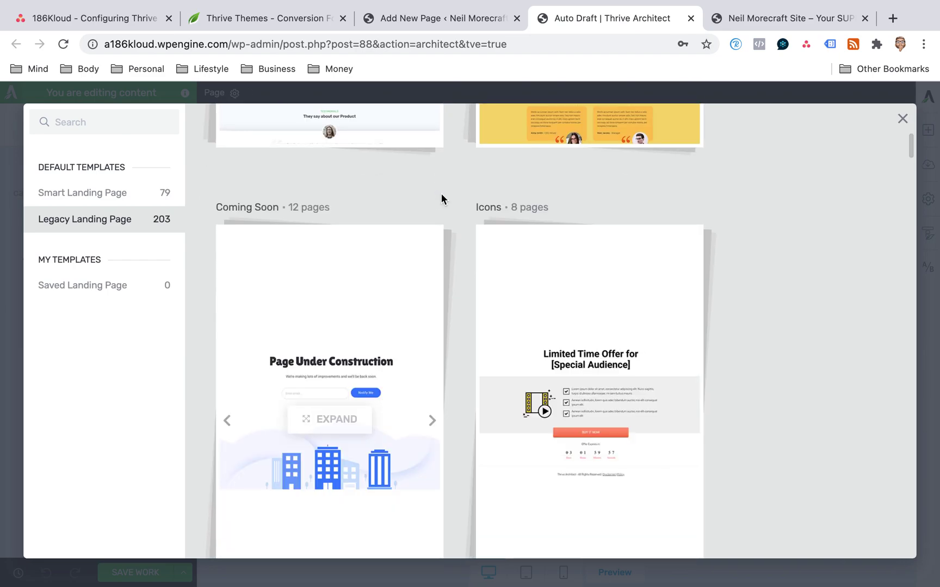
scroll(444, 200, "down", 3)
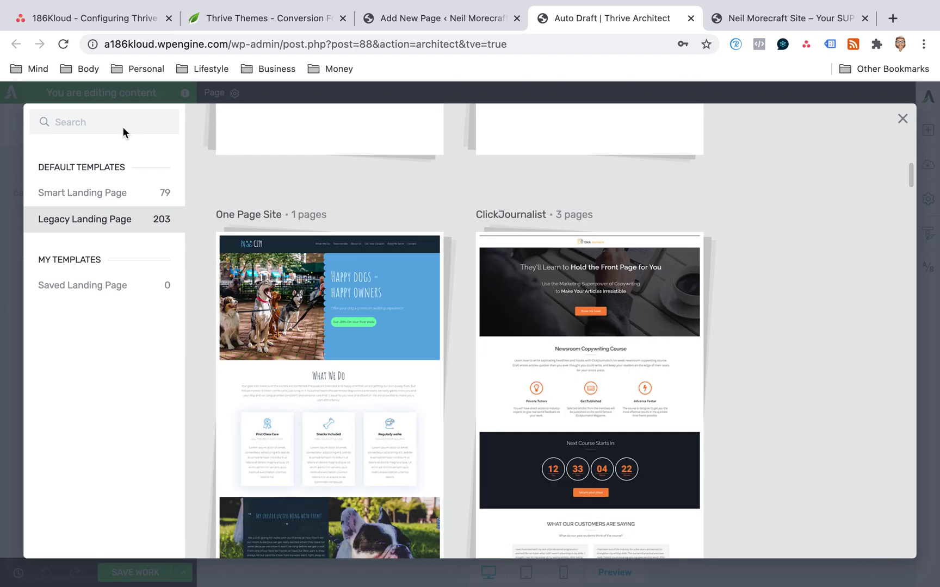
Filter the Legacy Landing Page templates by "c" and look through the matching sets for a coming-soon design
type("c")
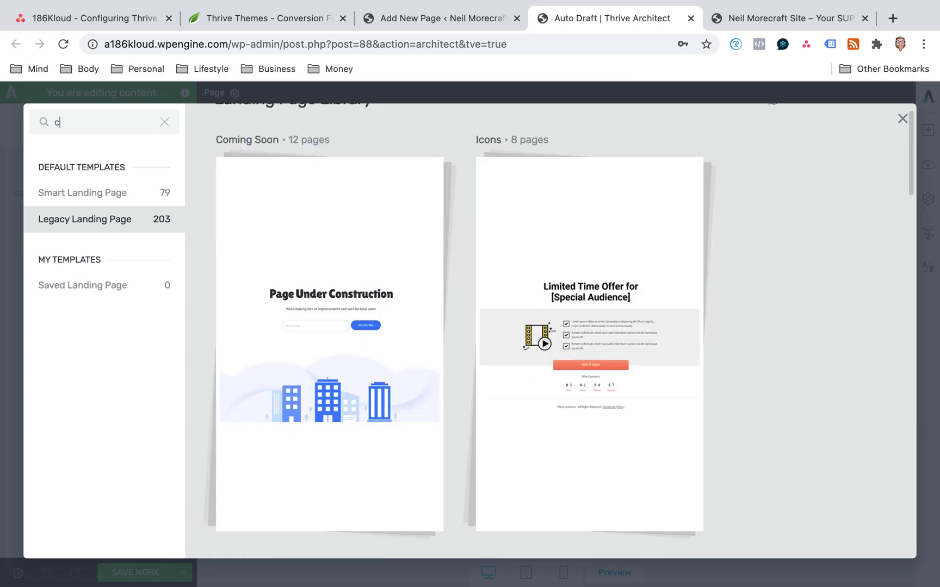
scroll(358, 293, "up", 1)
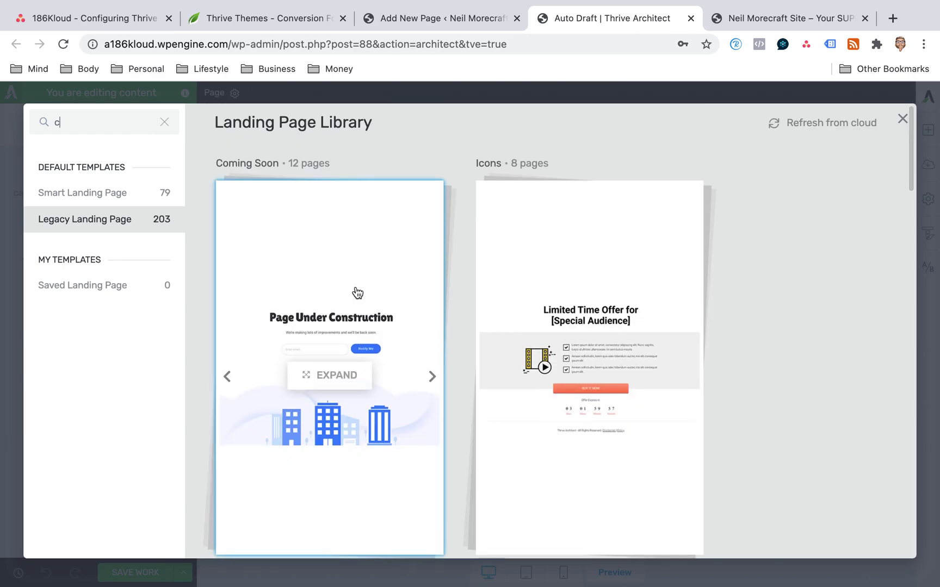
scroll(378, 235, "down", 3)
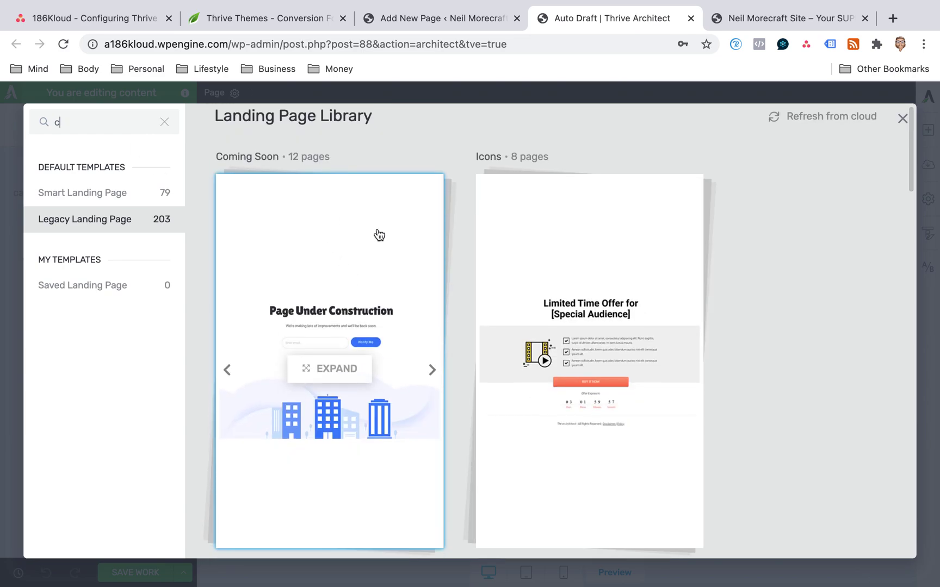
scroll(379, 235, "down", 8)
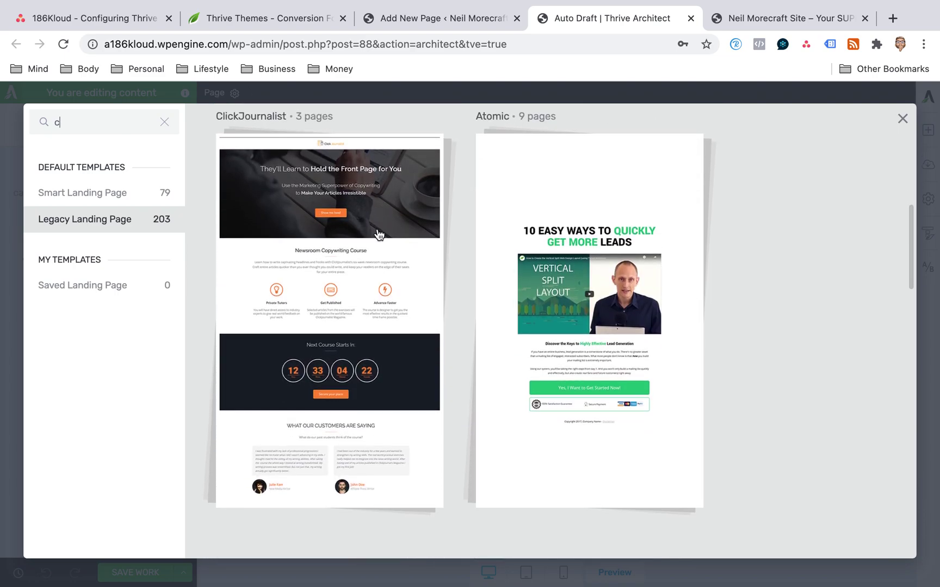
scroll(379, 235, "down", 4)
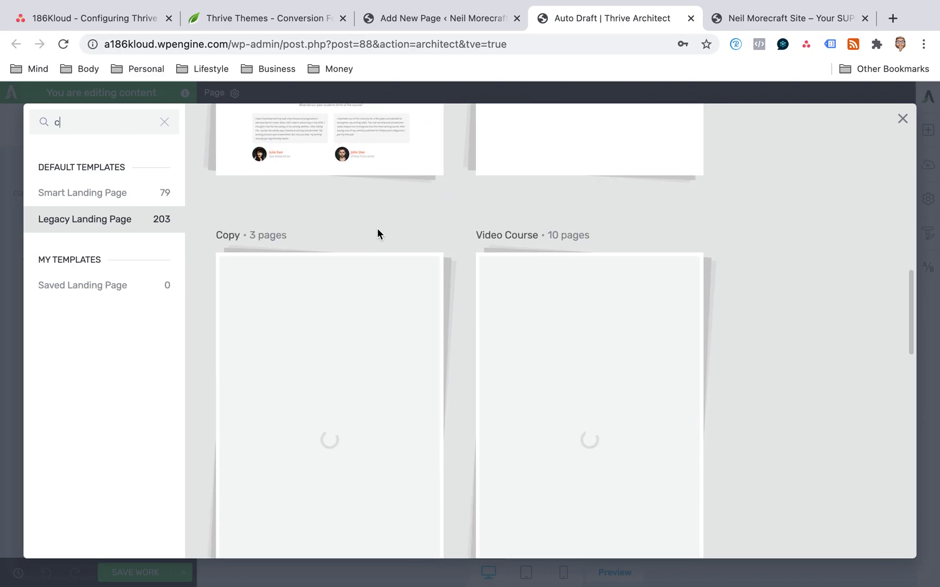
scroll(379, 235, "down", 2)
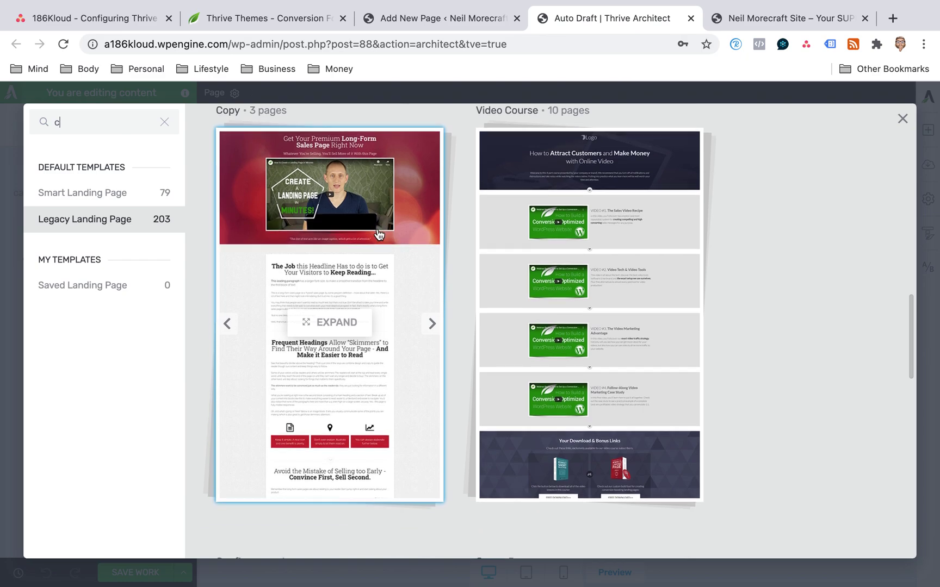
scroll(379, 235, "down", 5)
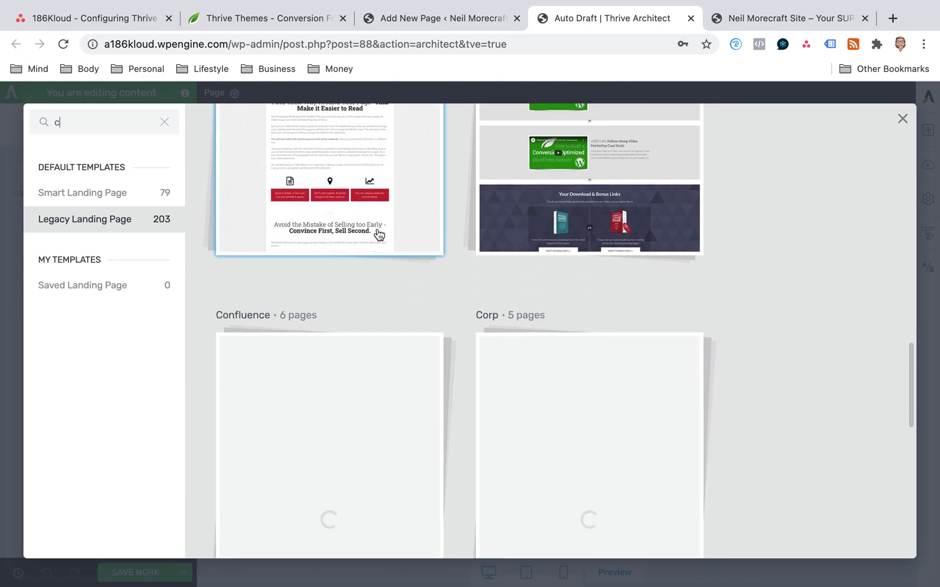
scroll(379, 235, "down", 5)
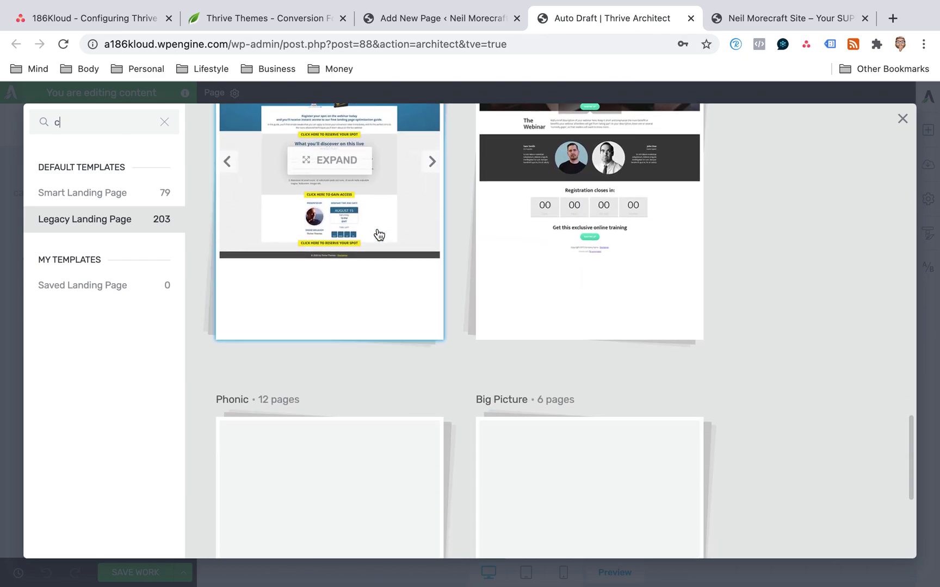
scroll(379, 235, "down", 4)
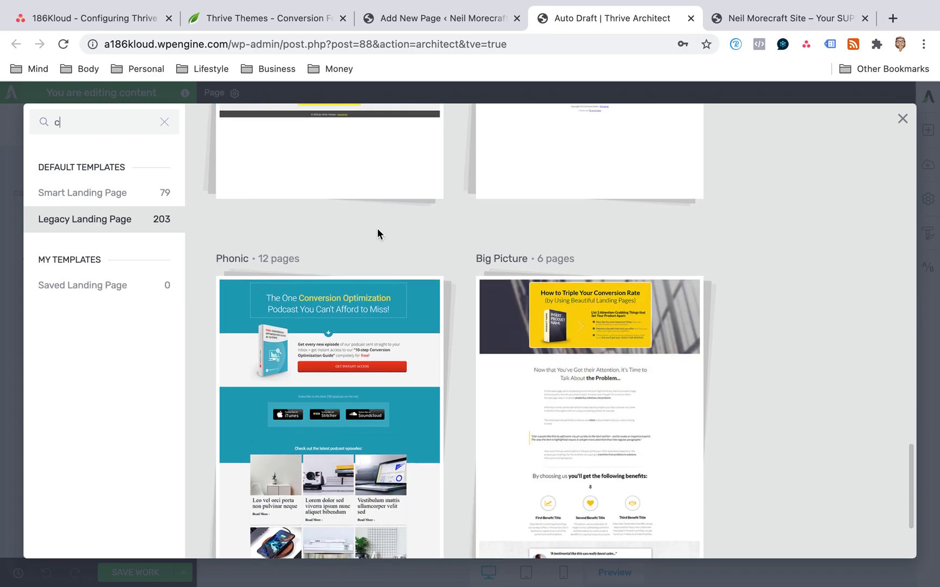
scroll(379, 235, "up", 15)
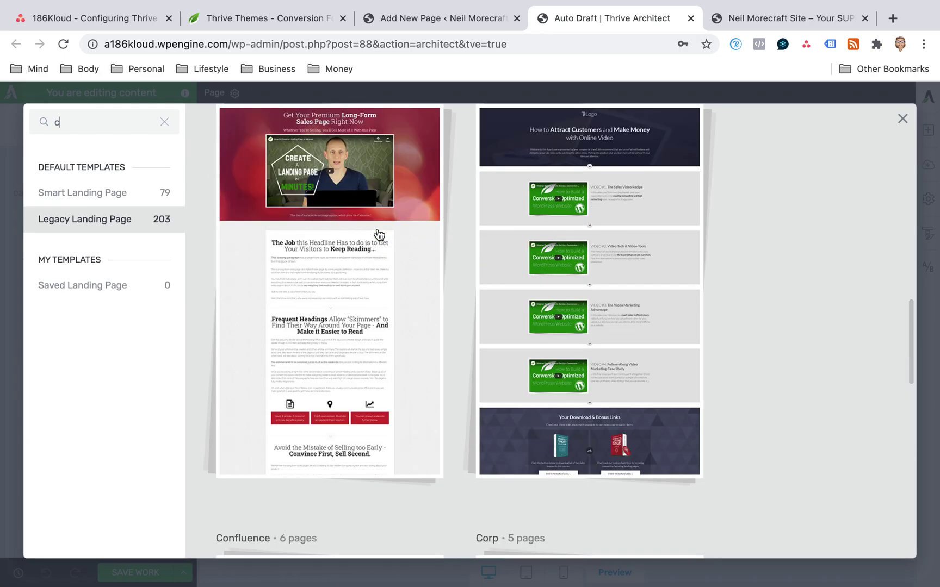
scroll(379, 235, "up", 10)
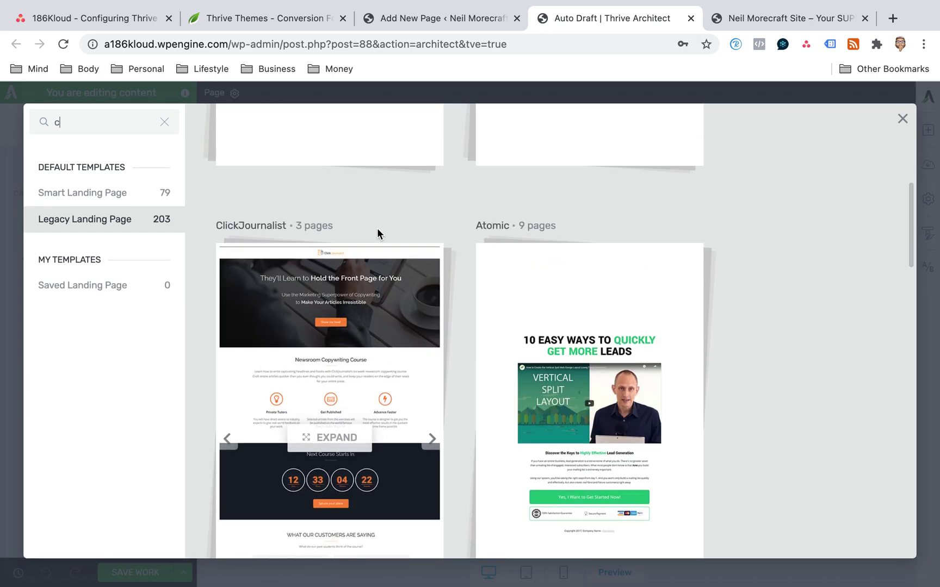
scroll(377, 227, "up", 2)
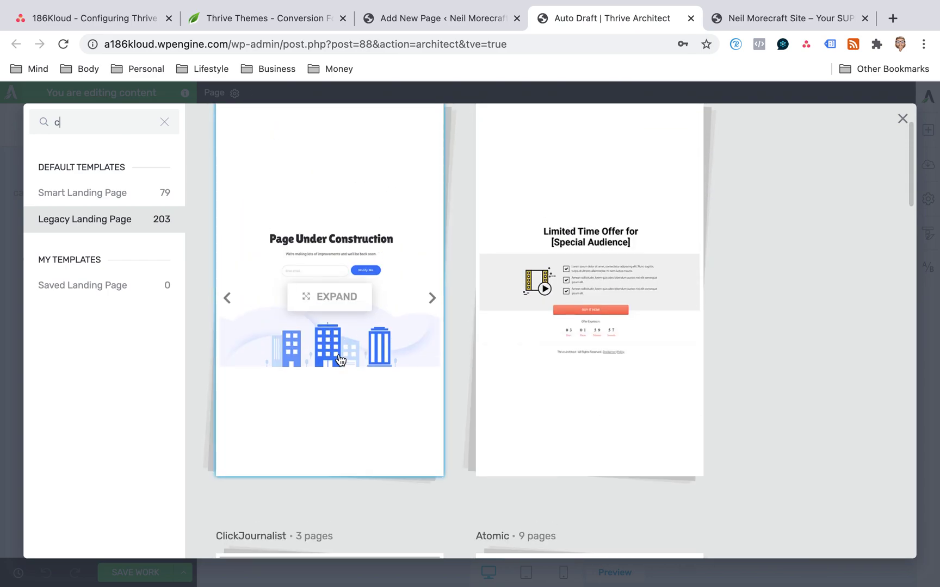
Expand the Coming Soon template set and apply the "Coming soon 1" template to the page
left_click(359, 354)
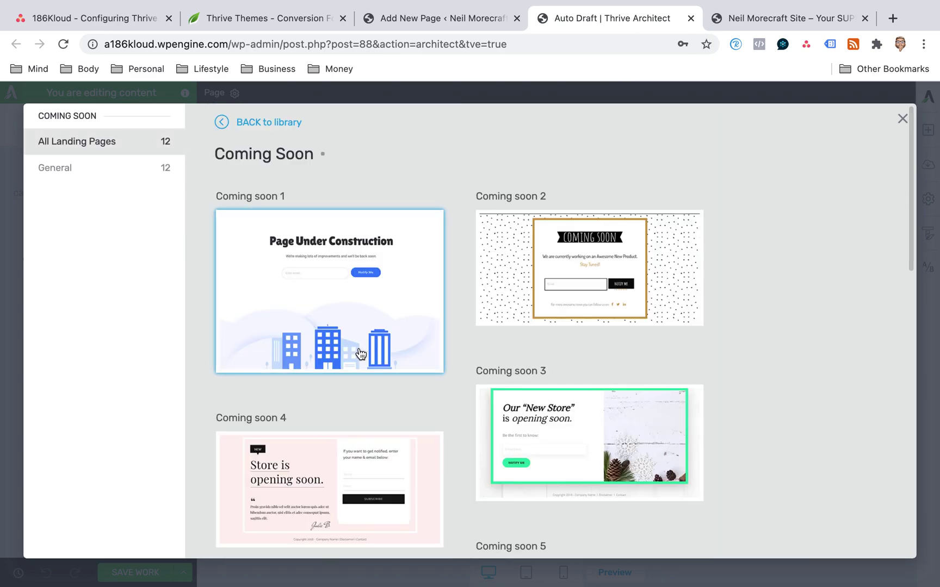
left_click(371, 288)
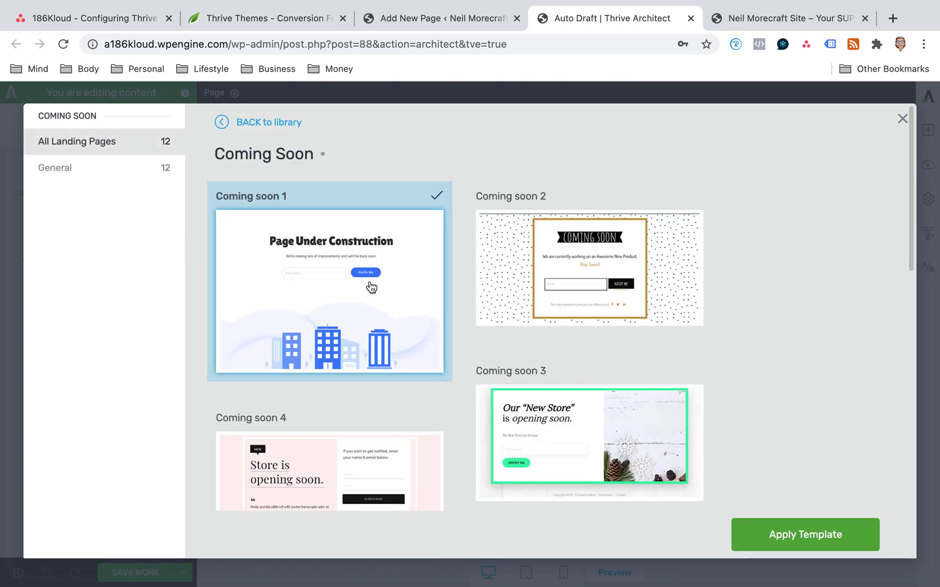
left_click(800, 538)
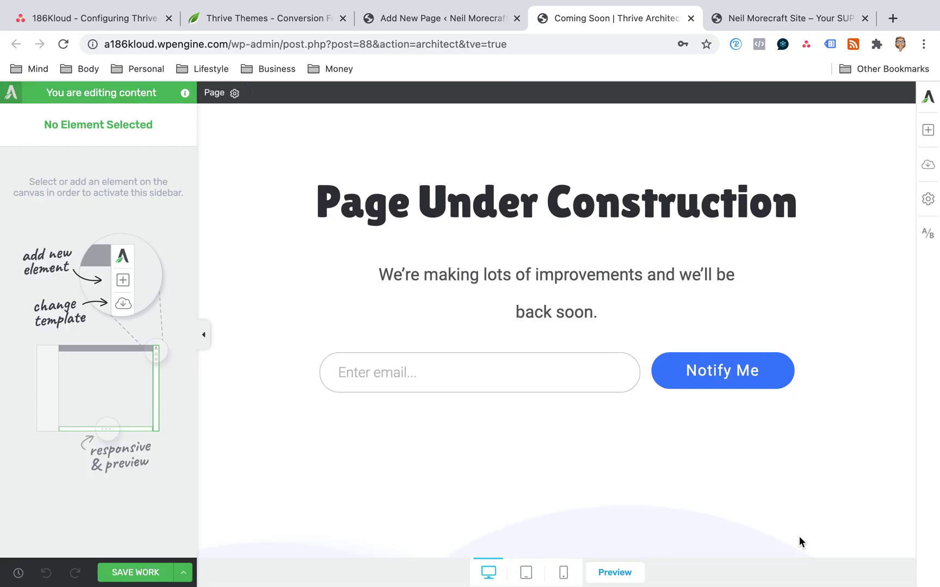
Check the editing options of the main heading and the lead generation form, and save the page
left_click(654, 211)
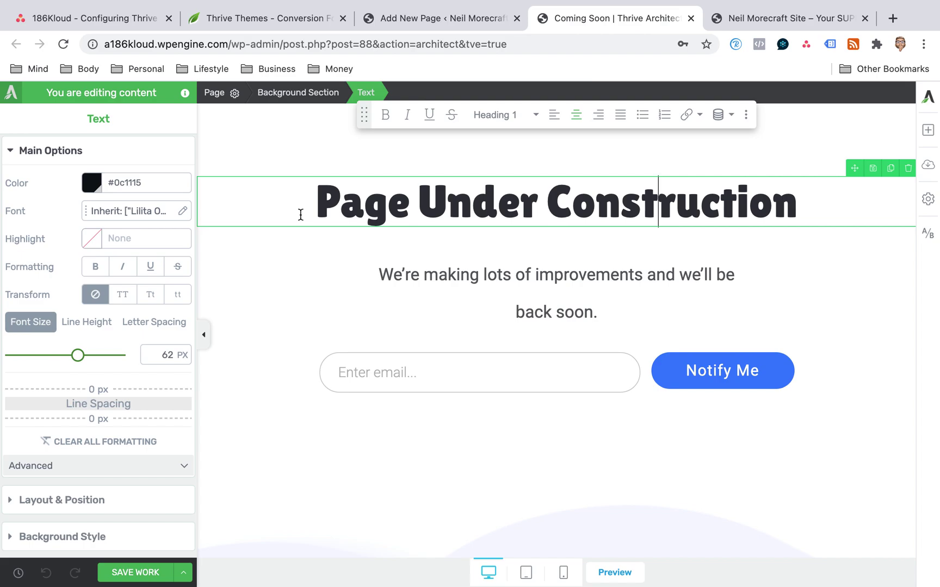
left_click(375, 360)
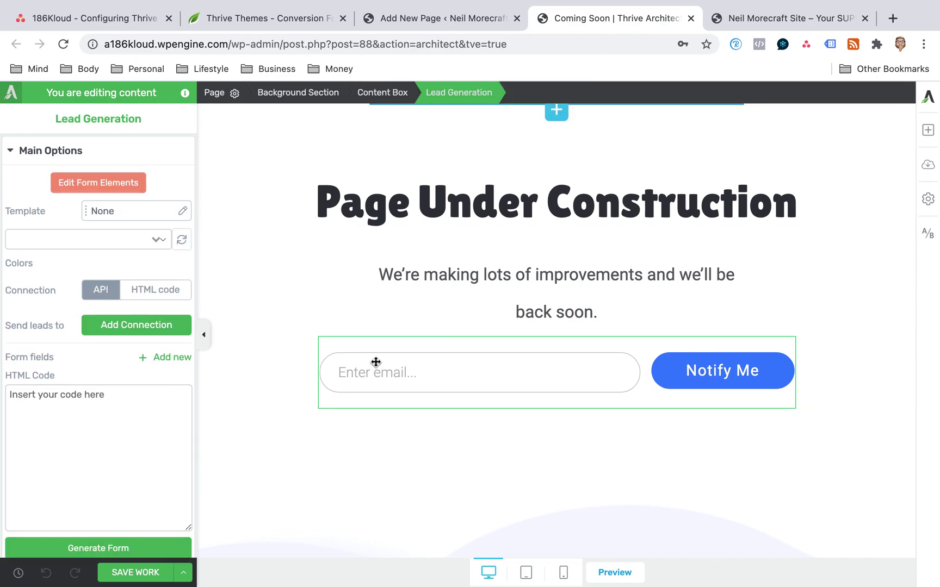
left_click(378, 211)
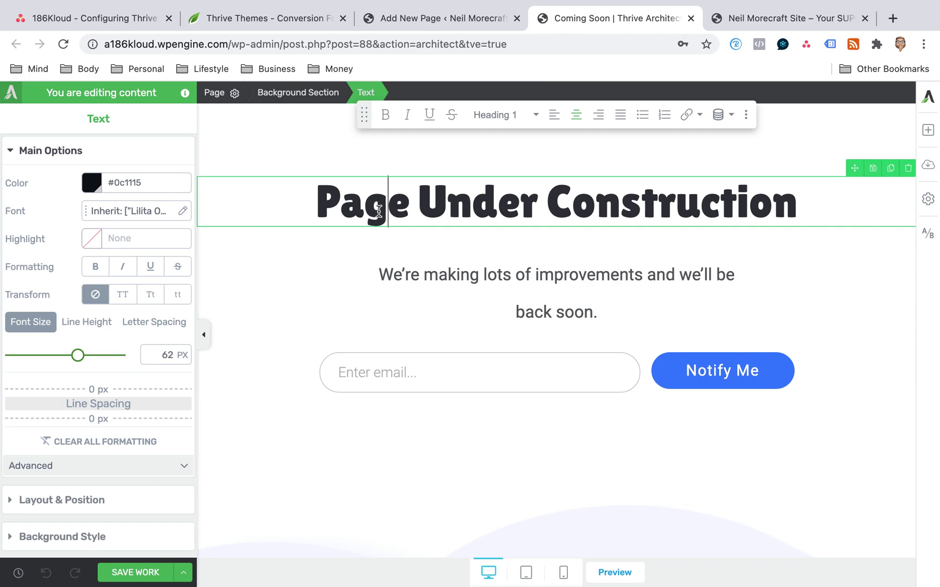
left_click(154, 575)
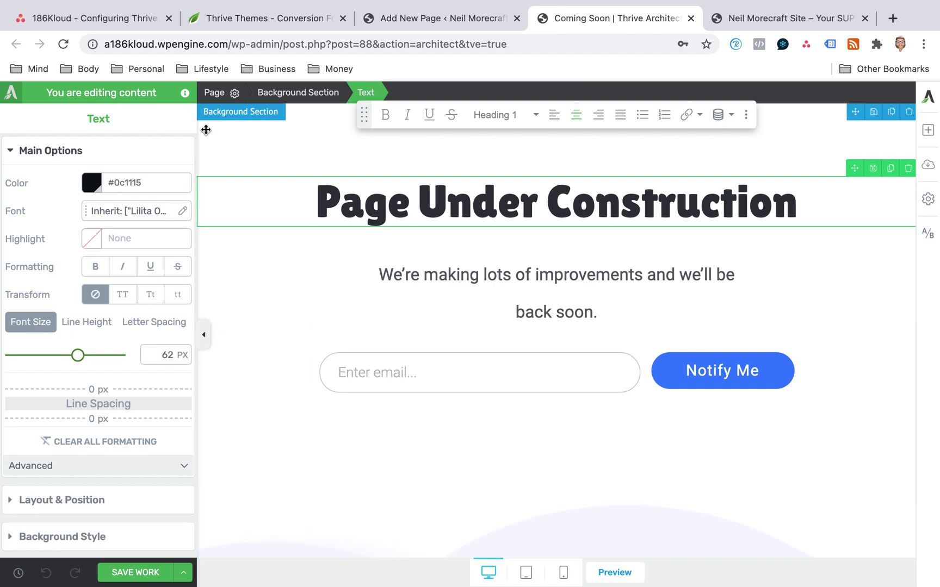
Load the site's root address in place of the editor and look over the current home page
left_click(209, 45)
left_click(256, 44)
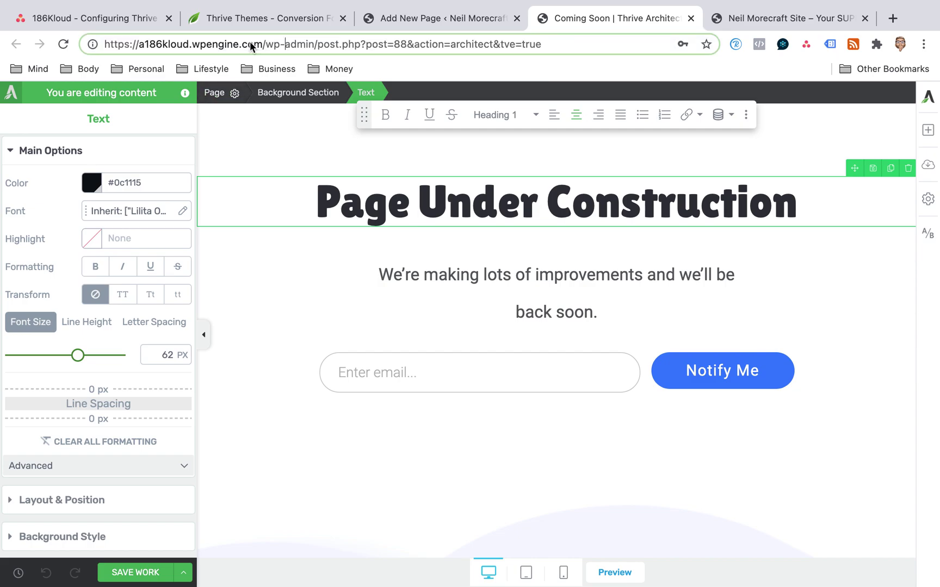
left_click_drag(266, 44, 646, 86)
key("BackSpace")
key("Return")
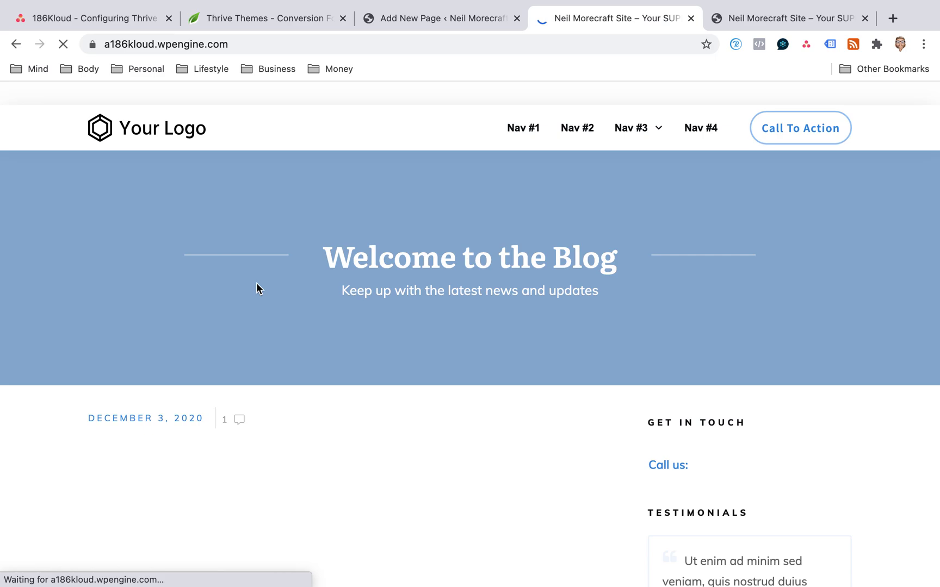
scroll(287, 399, "down", 5)
scroll(287, 398, "up", 5)
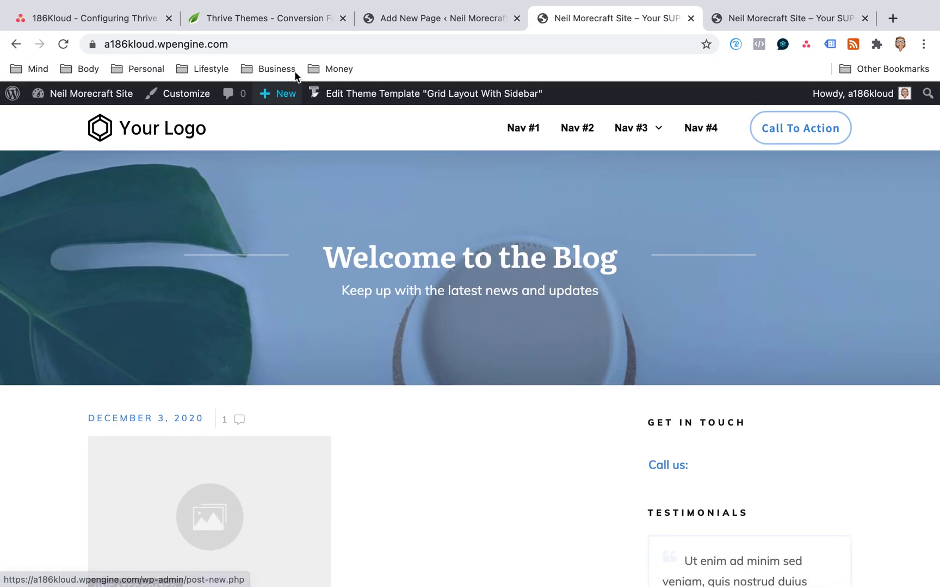
Open the WordPress admin dashboard by adding /wp-admin to the site's address
left_click(255, 45)
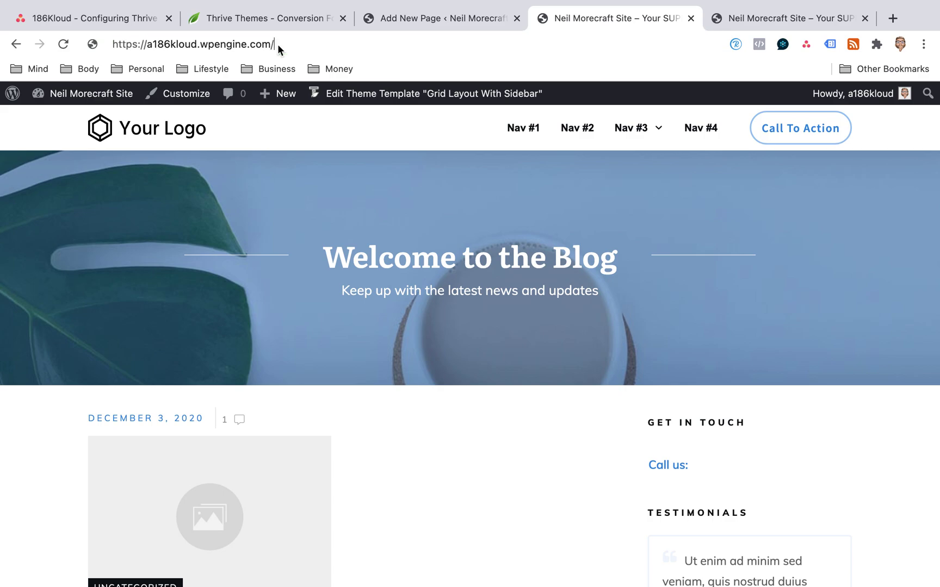
type("/wp-admin")
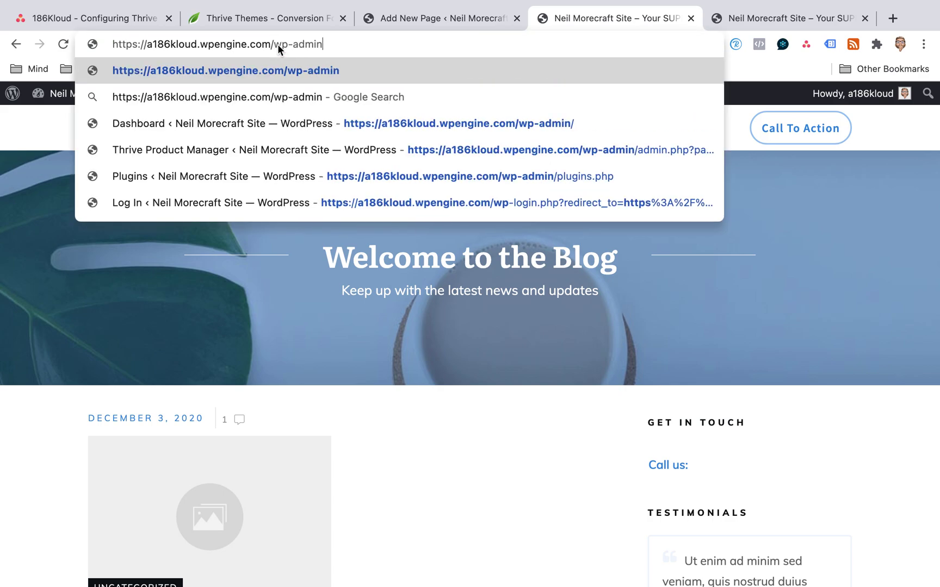
key("Return")
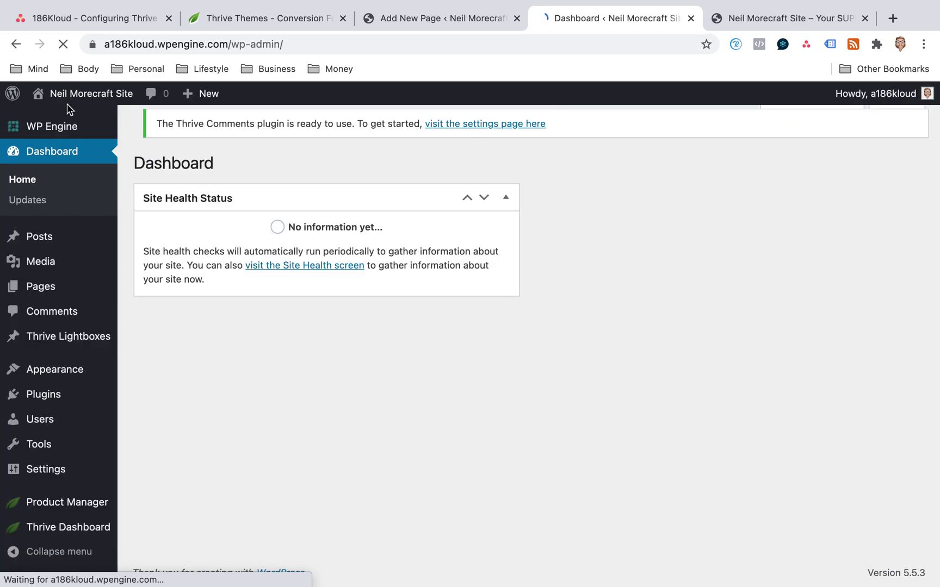
Try to choose a static page as the site's homepage in the Reading settings
mouse_move(38, 95)
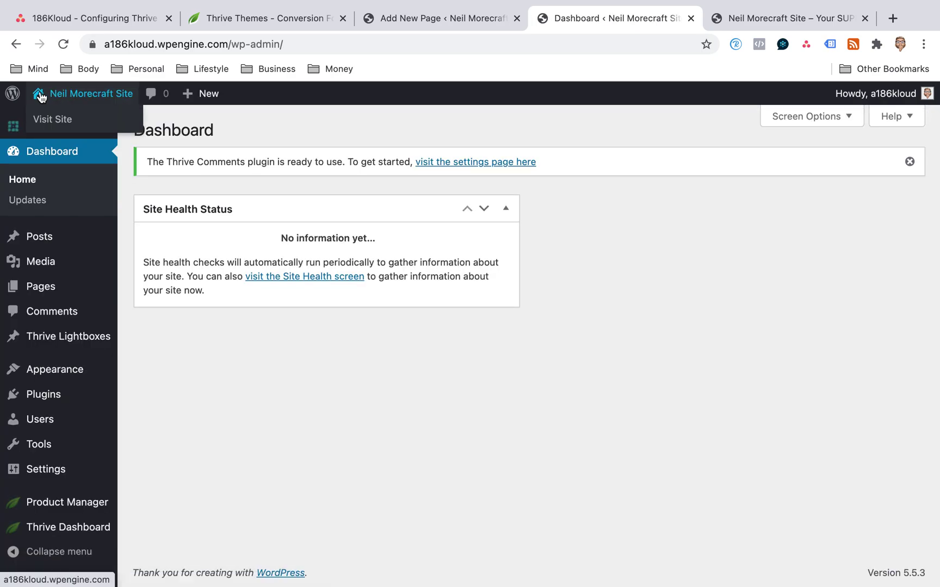
mouse_move(48, 292)
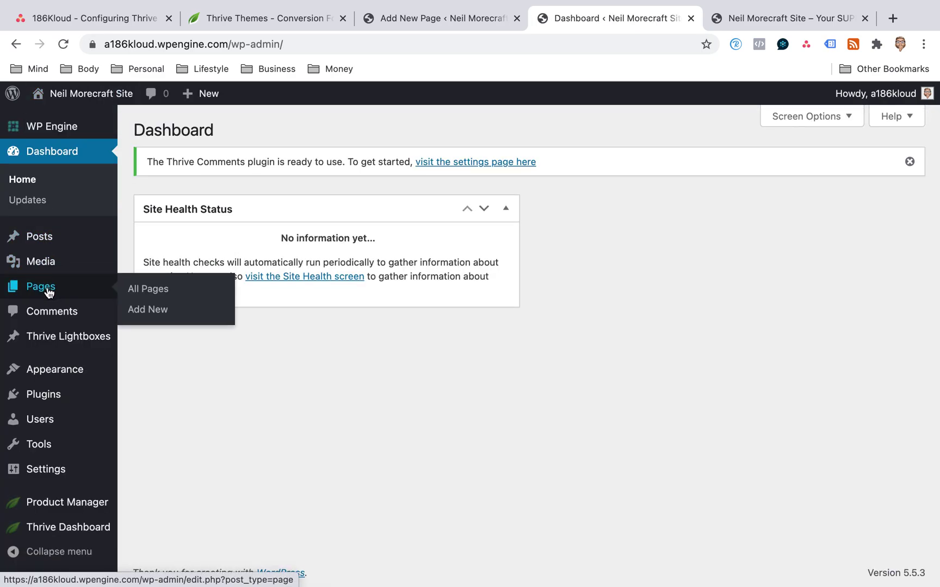
mouse_move(60, 469)
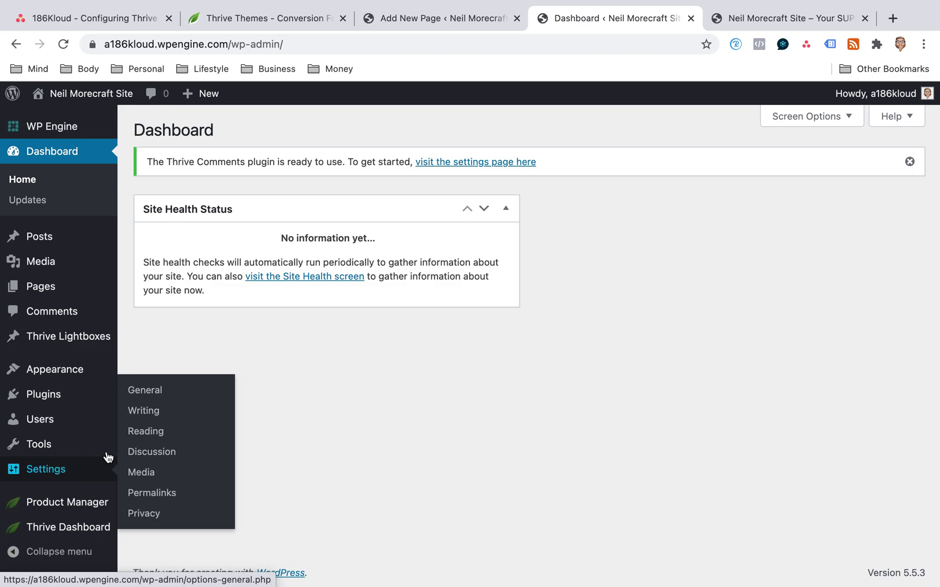
left_click(147, 431)
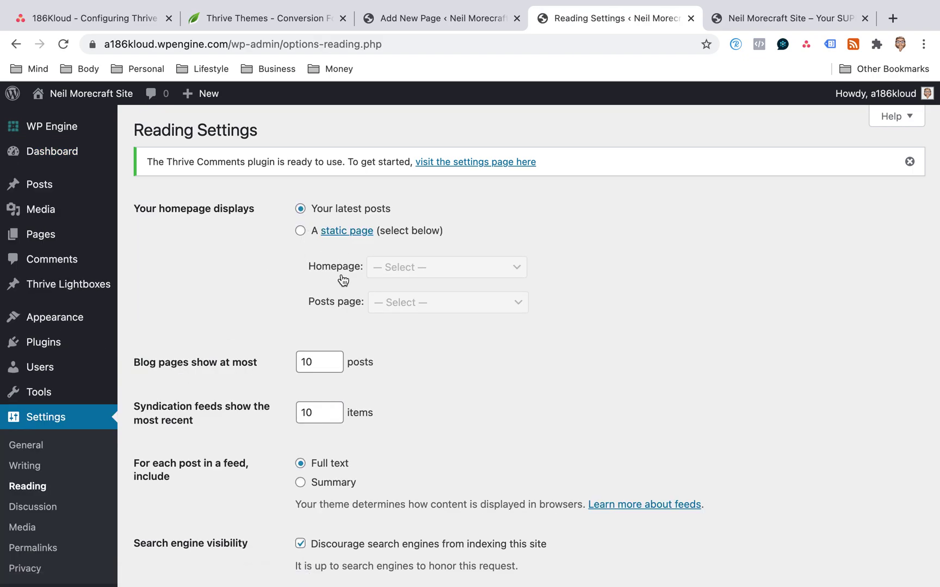
left_click(300, 230)
left_click(404, 269)
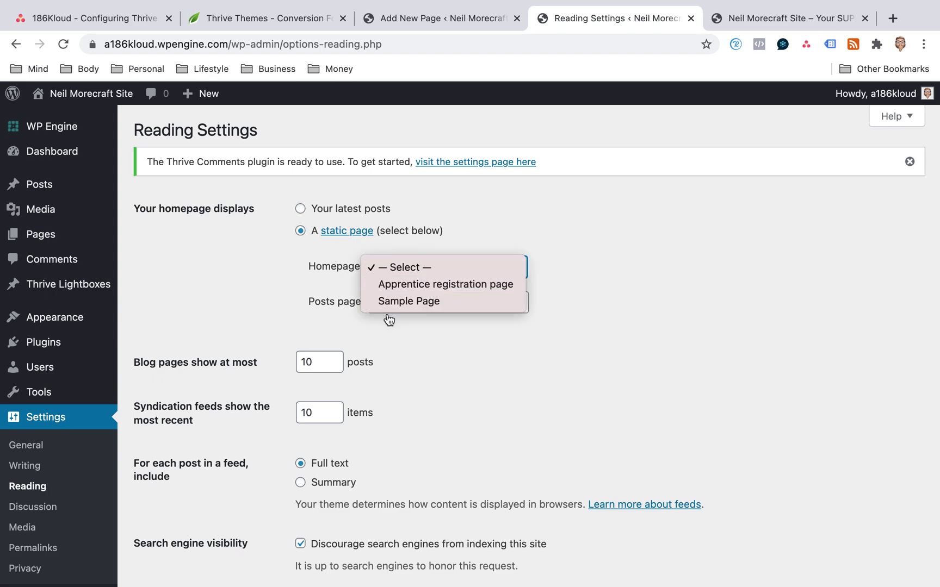
left_click(252, 298)
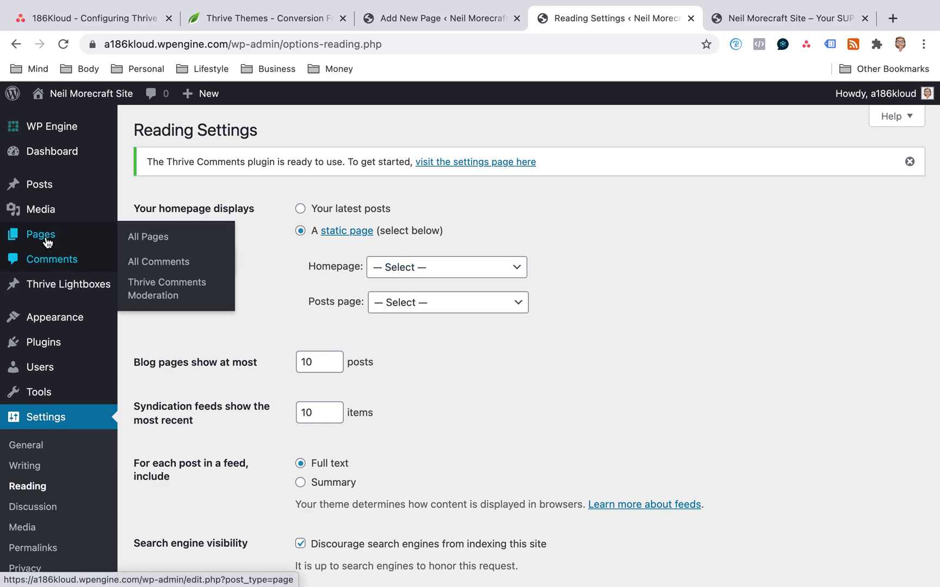
Set the Coming Soon page's status to Published through Quick Edit in the list of all pages, and update it
left_click(226, 246)
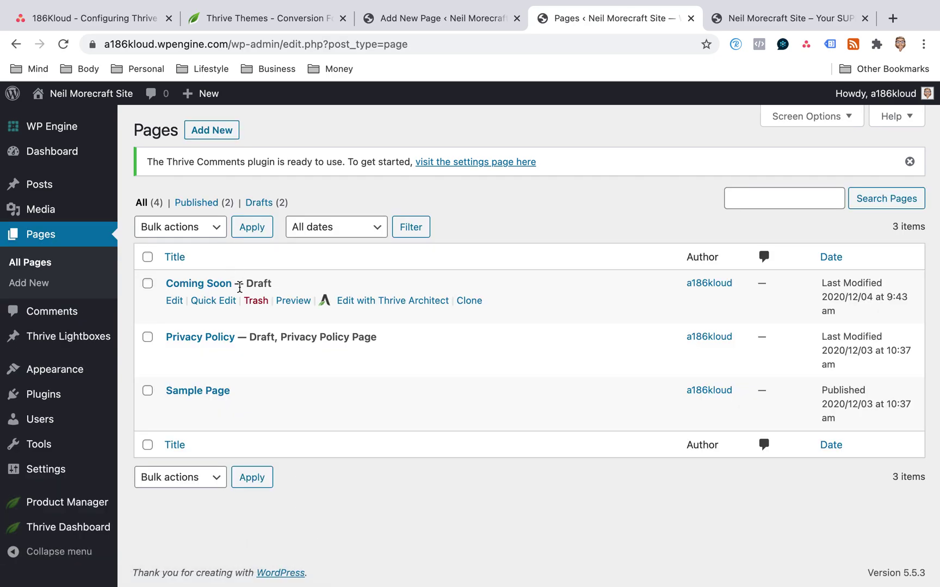
left_click(215, 301)
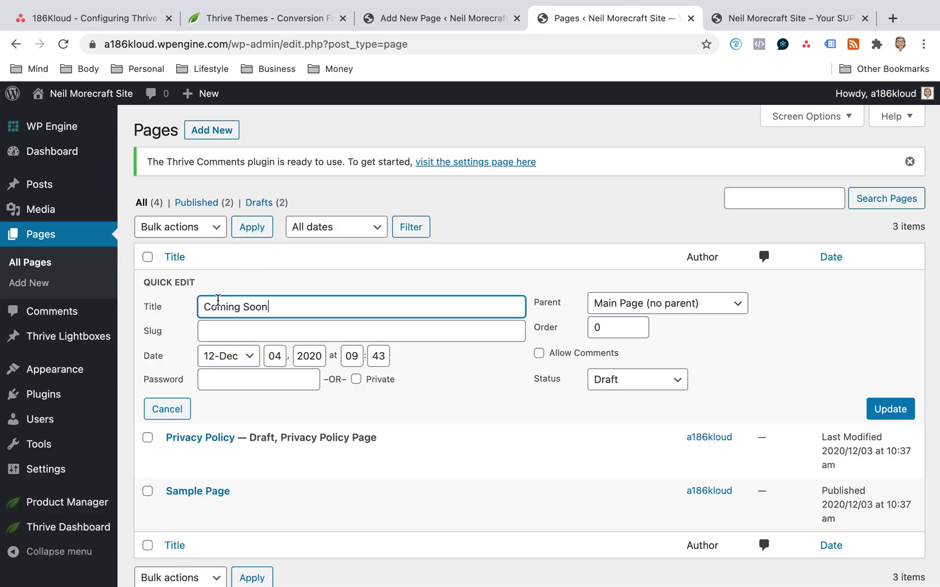
left_click(630, 383)
left_click(639, 357)
left_click(890, 409)
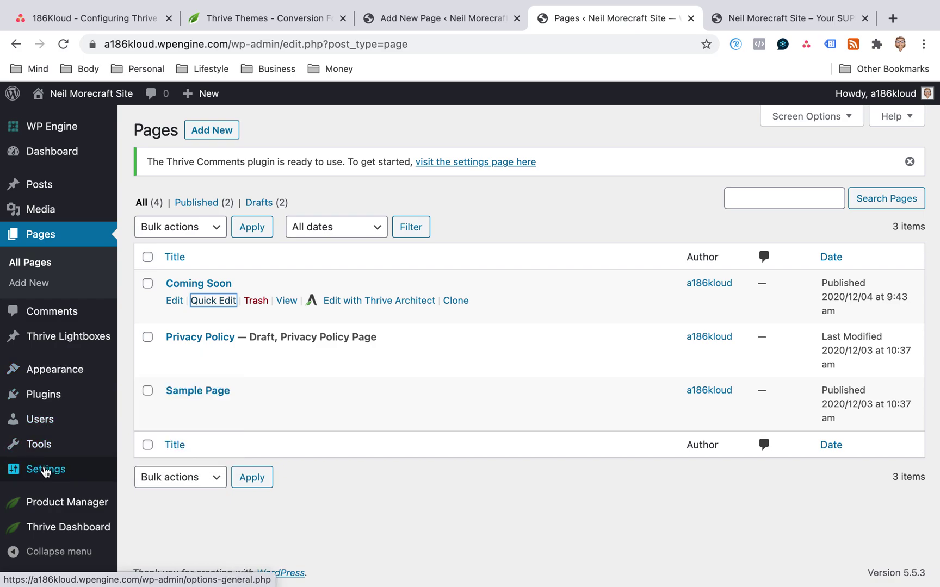
Set the homepage to the static page Coming Soon in the Reading settings and save the changes
mouse_move(45, 471)
left_click(146, 432)
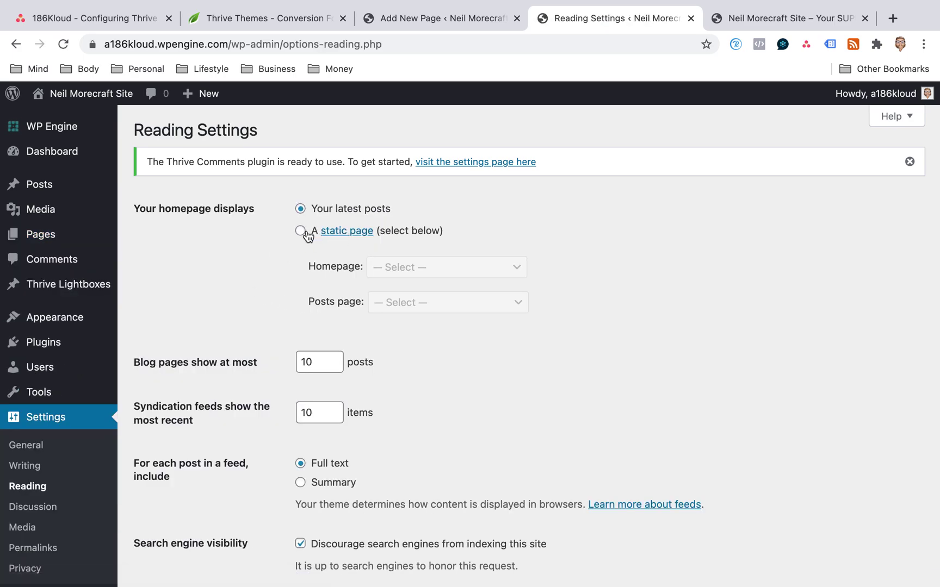
left_click(304, 233)
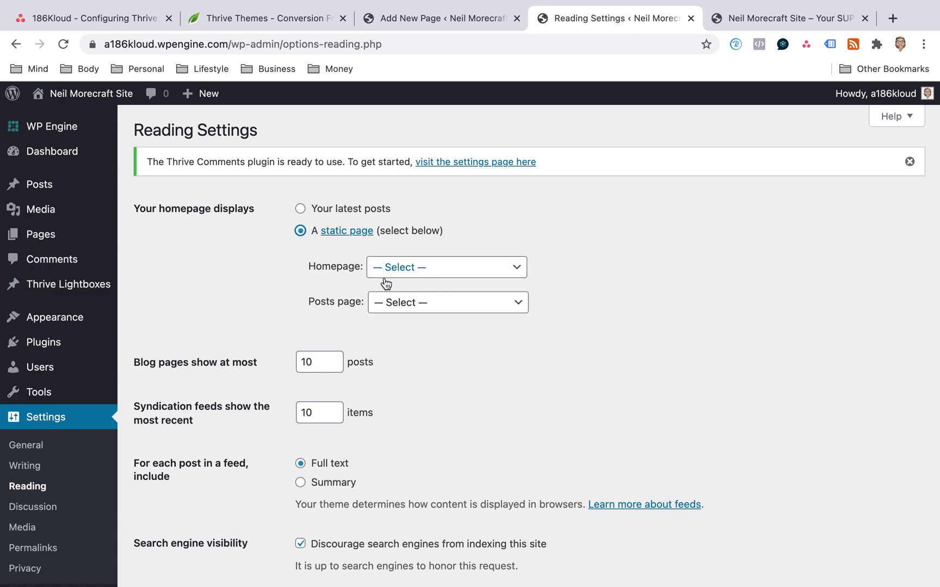
left_click(394, 273)
left_click(399, 305)
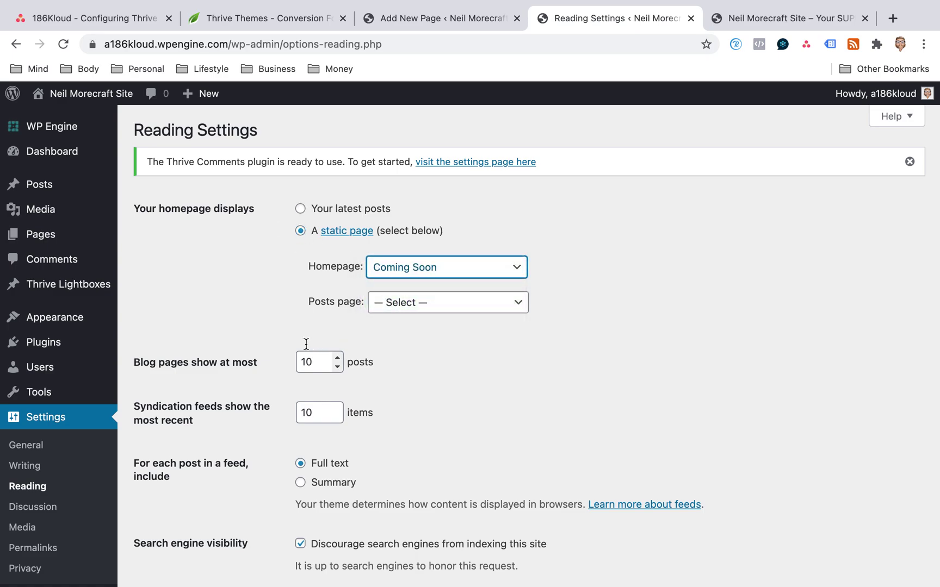
scroll(304, 337, "down", 3)
left_click(177, 508)
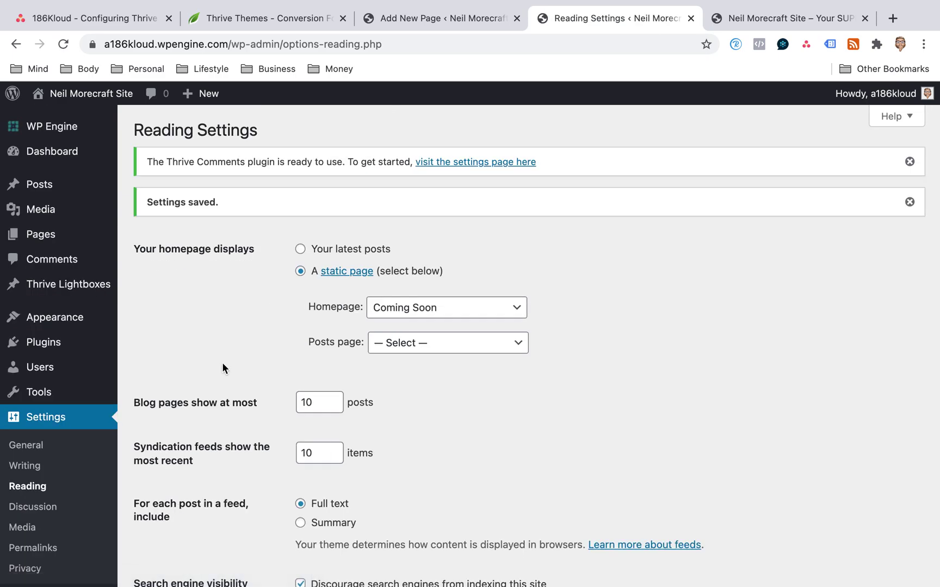
Review the list of all pages, then look over the Thrive general settings
left_click(43, 236)
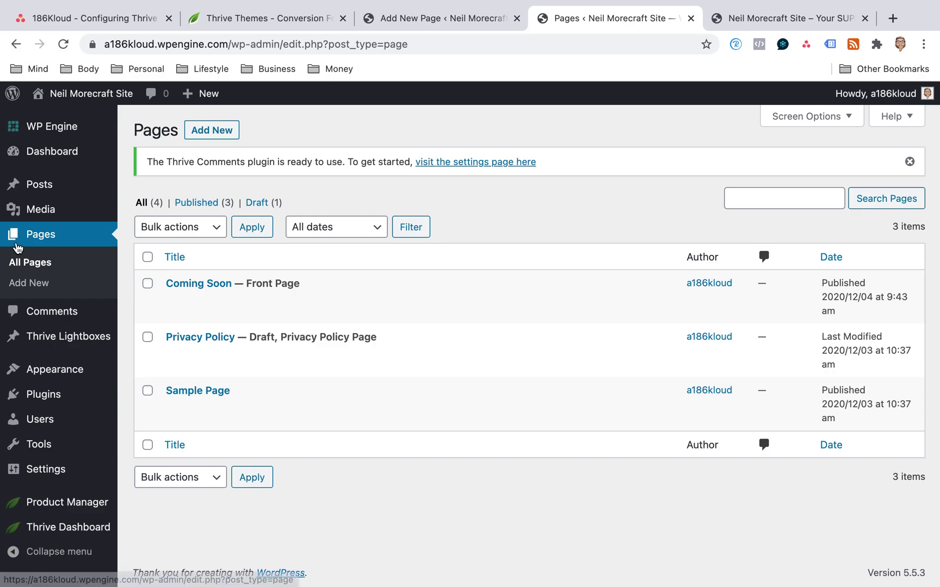
scroll(74, 232, "down", 1)
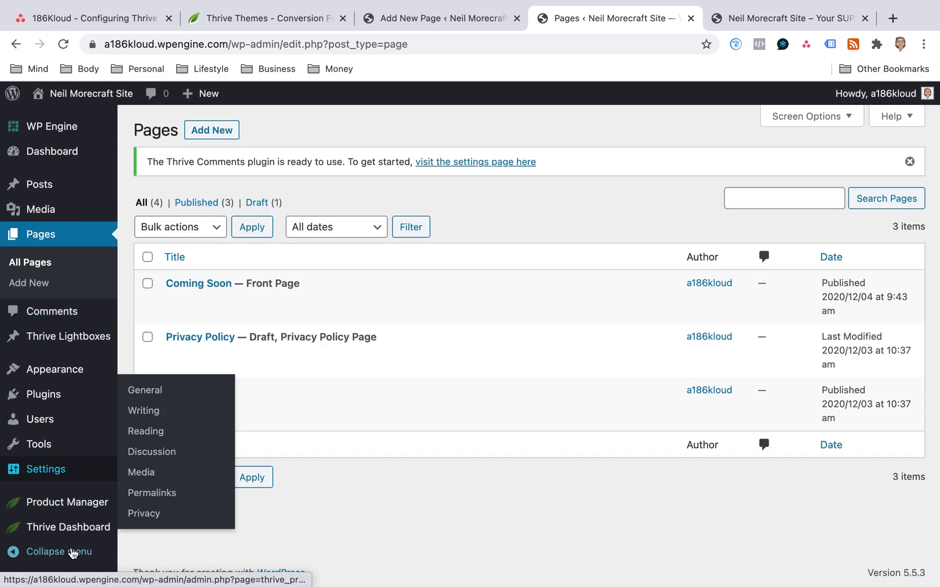
mouse_move(77, 530)
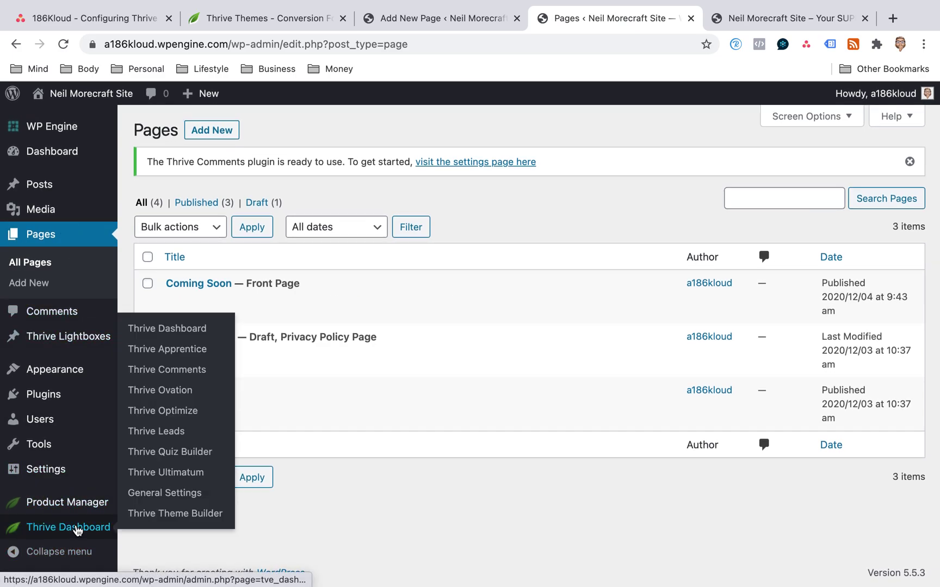
left_click(167, 494)
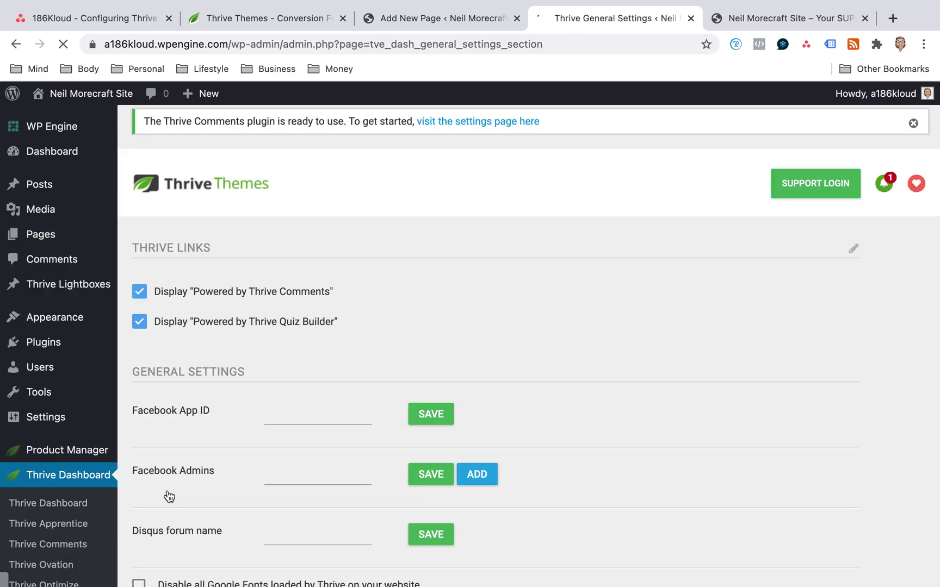
scroll(100, 478, "down", 3)
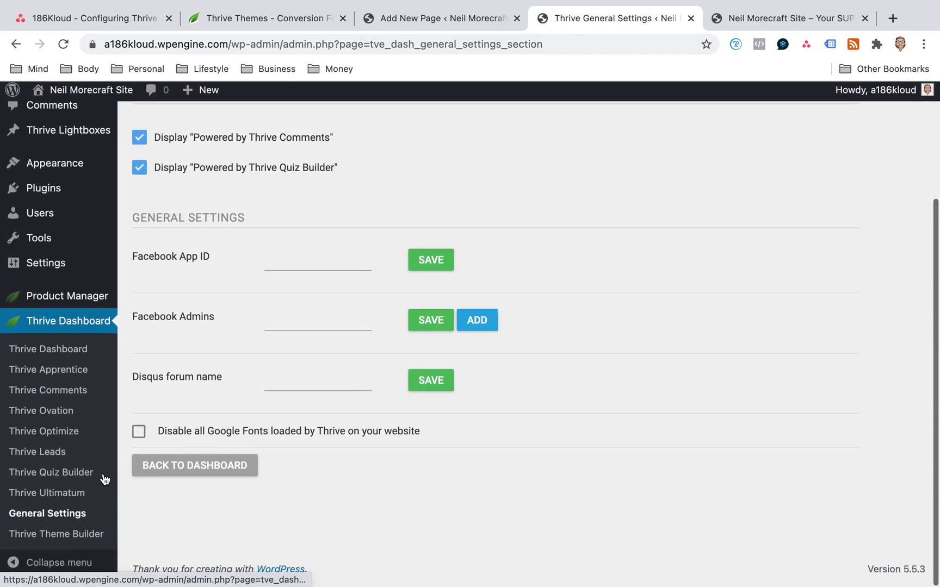
Open Thrive Theme Builder and look through the Logo, Brand Colour, Header and Footer stages of its Site Wizard
left_click(58, 539)
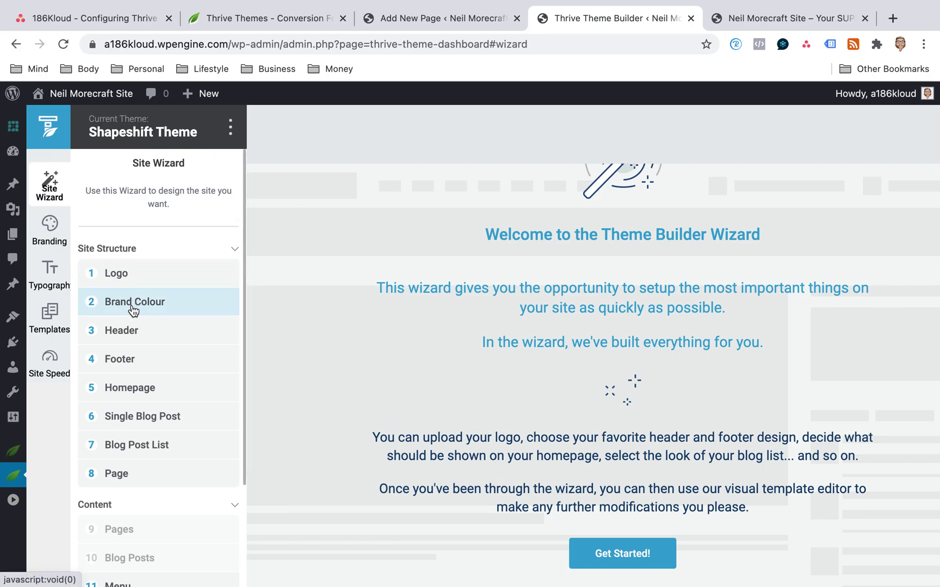
left_click(121, 273)
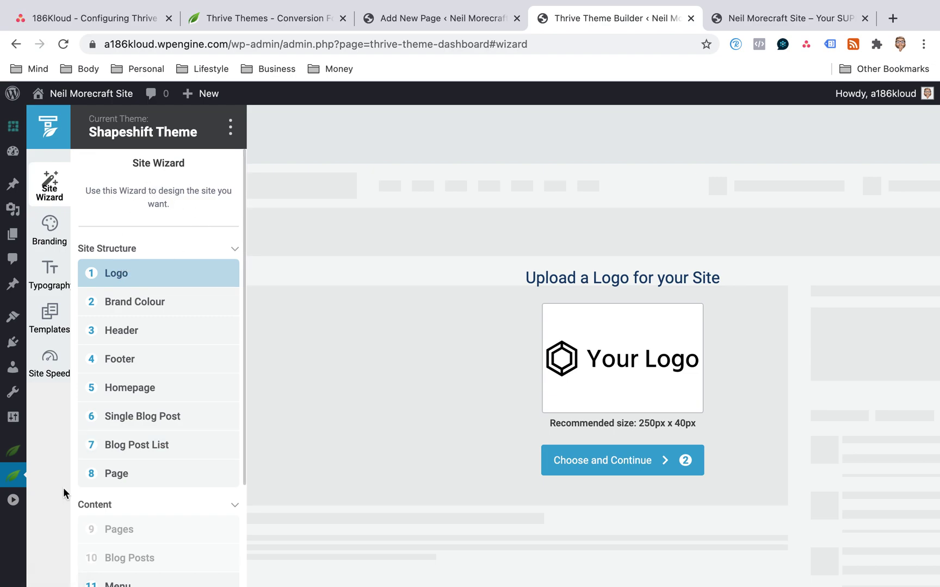
mouse_move(10, 480)
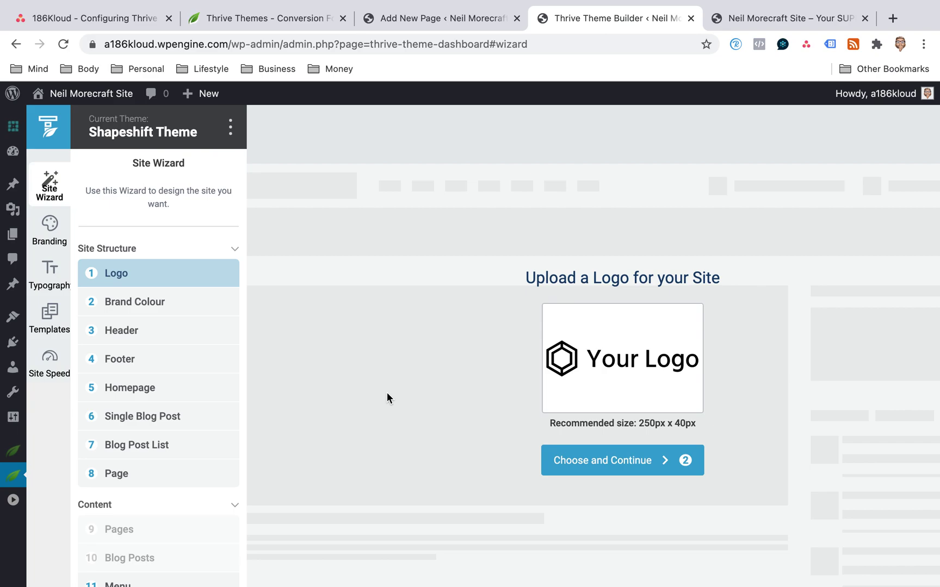
left_click(152, 306)
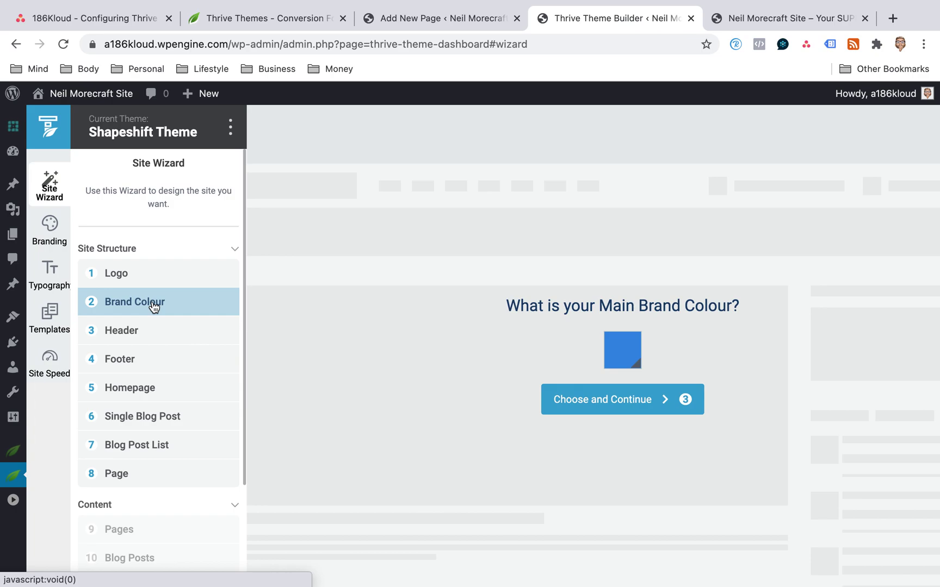
left_click(123, 335)
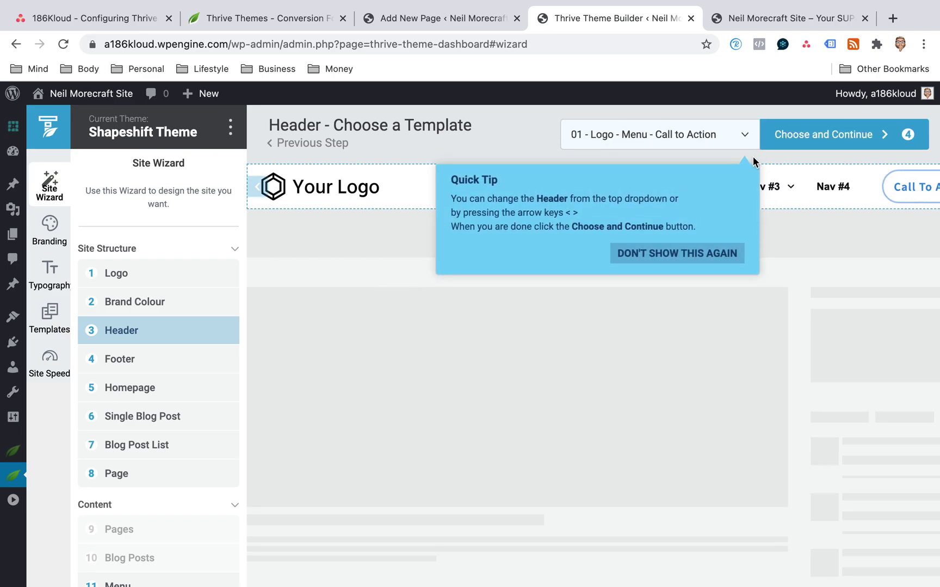
left_click(146, 367)
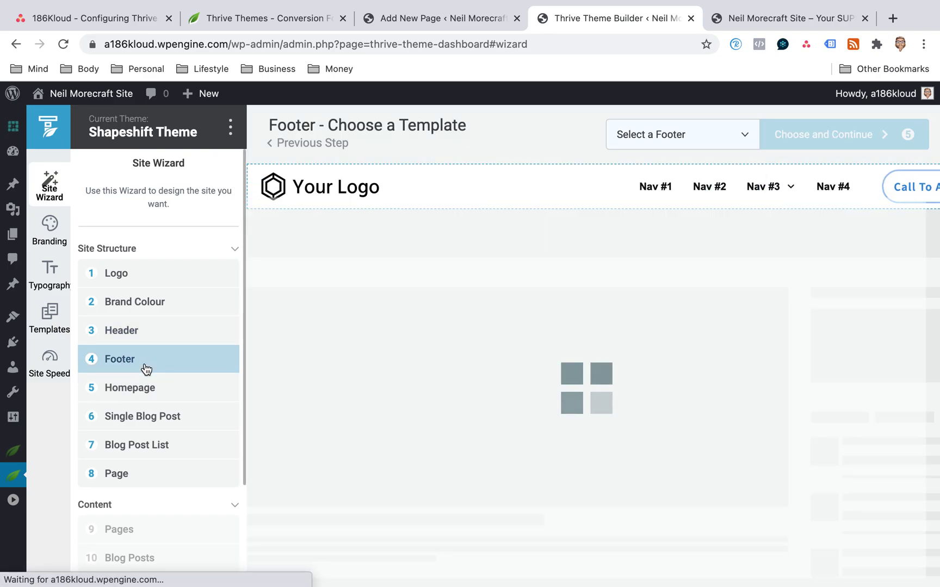